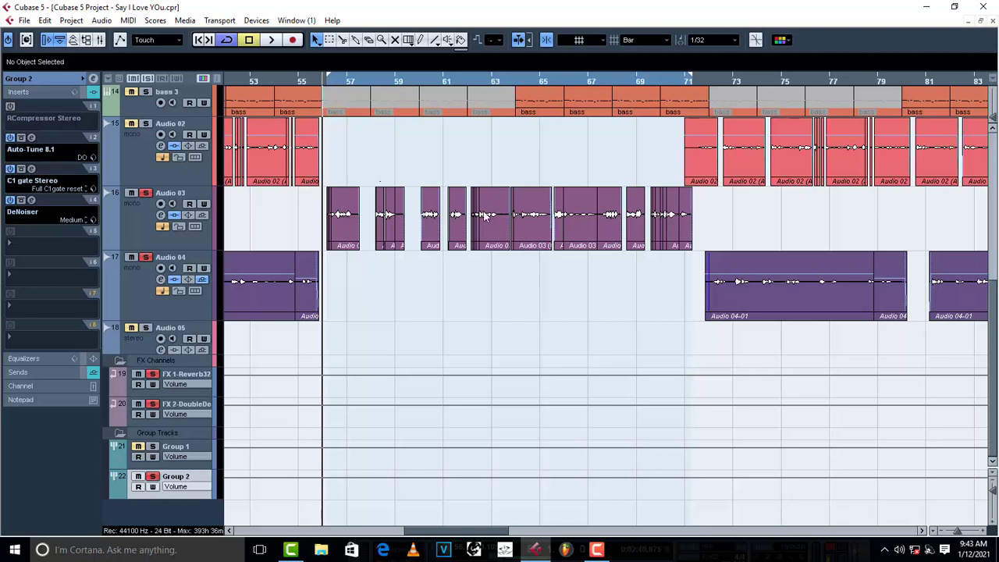
Play from bar 56, then re-enable Group 2's RCompressor Stereo insert and open its editor.
key("space")
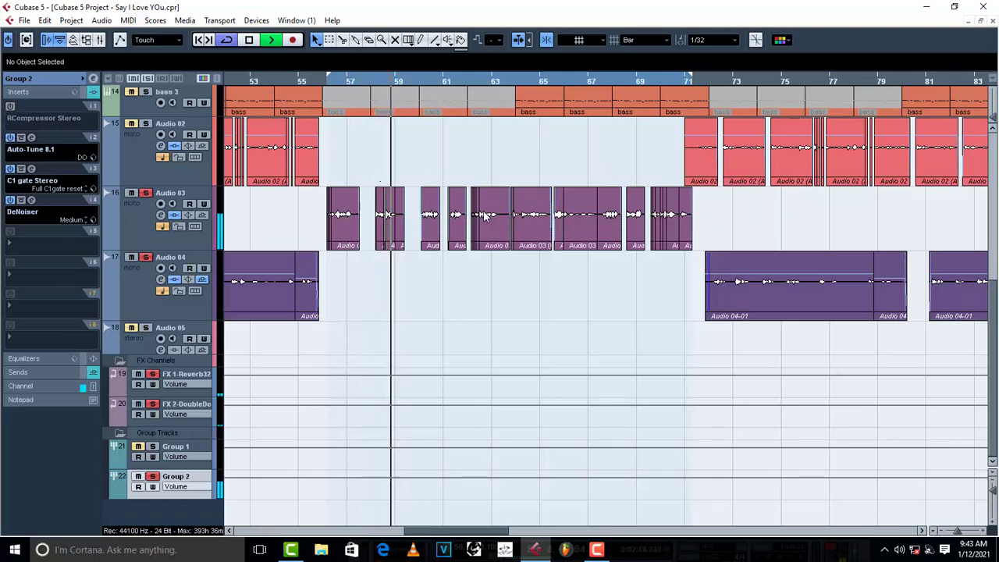
key("space")
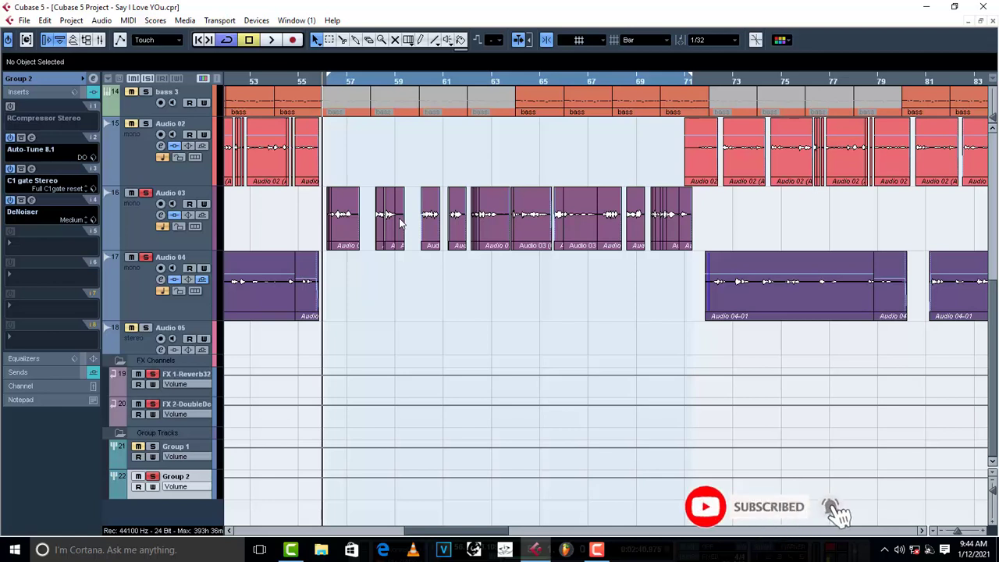
left_click(10, 107)
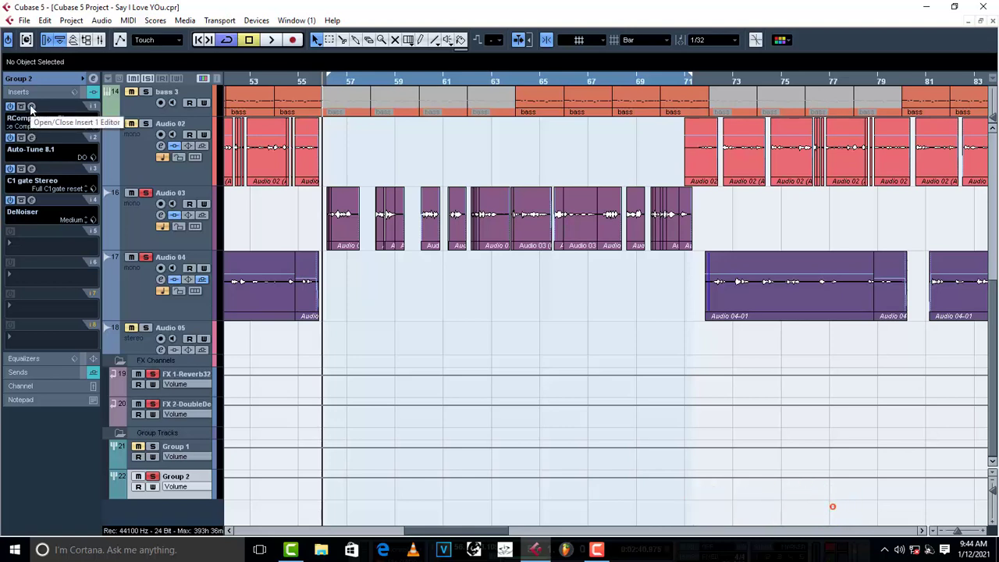
left_click(36, 117)
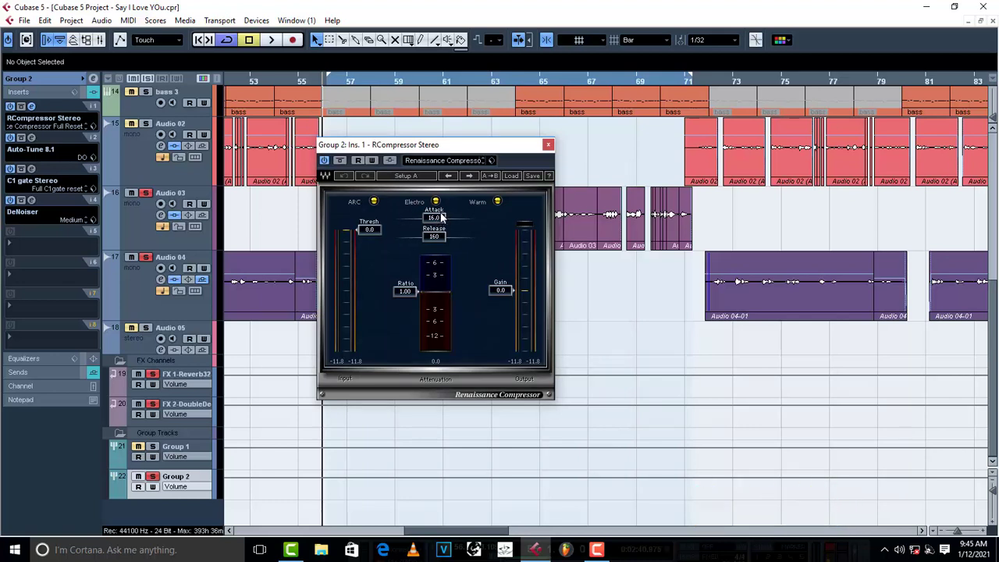
Try a different attack, then set the RCompressor release to 204.
left_click_drag(442, 217, 429, 219)
left_click_drag(435, 237, 458, 237)
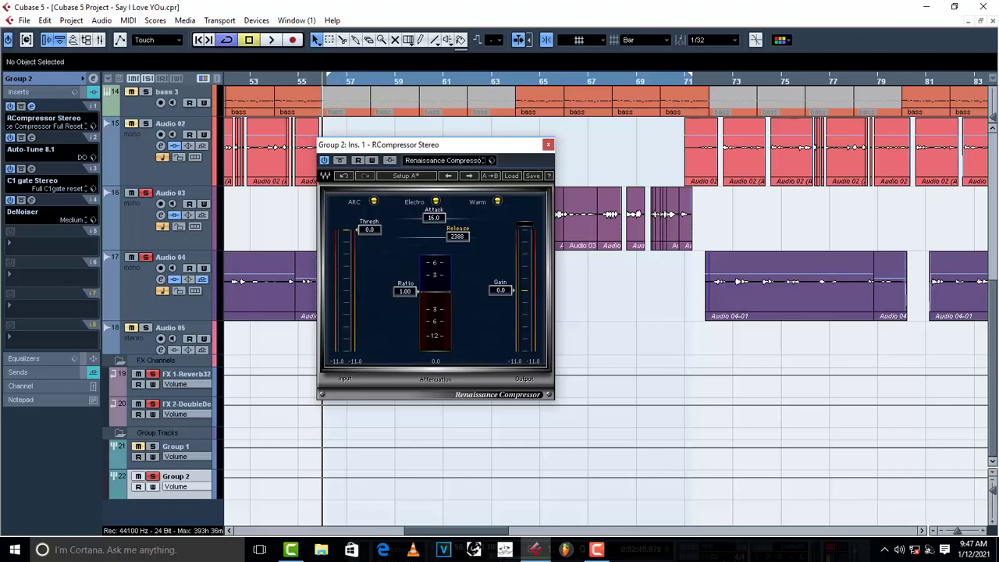
left_click_drag(457, 237, 435, 237)
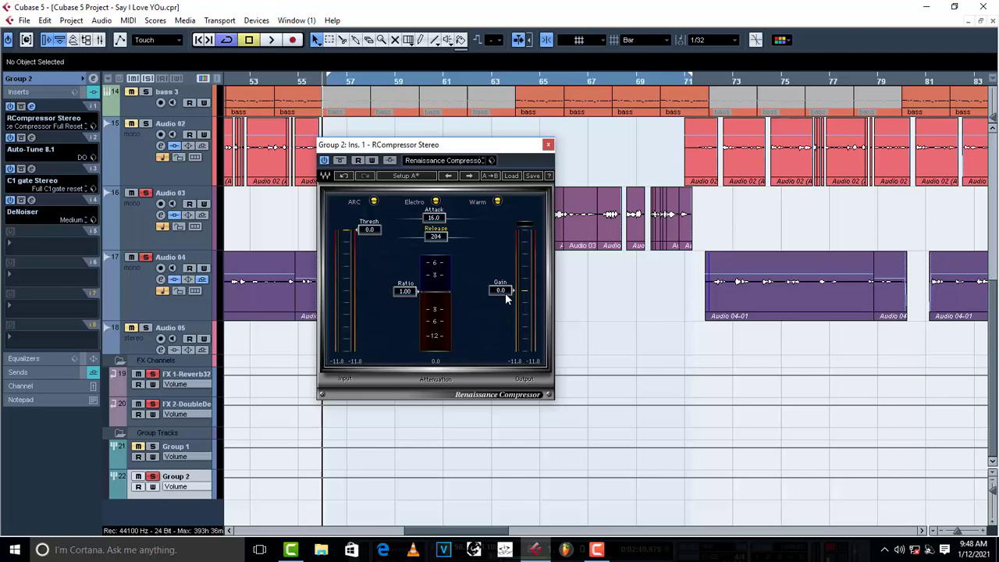
Reposition the RCompressor window lower and slightly right, then play from bar 56.
left_click_drag(406, 145, 354, 250)
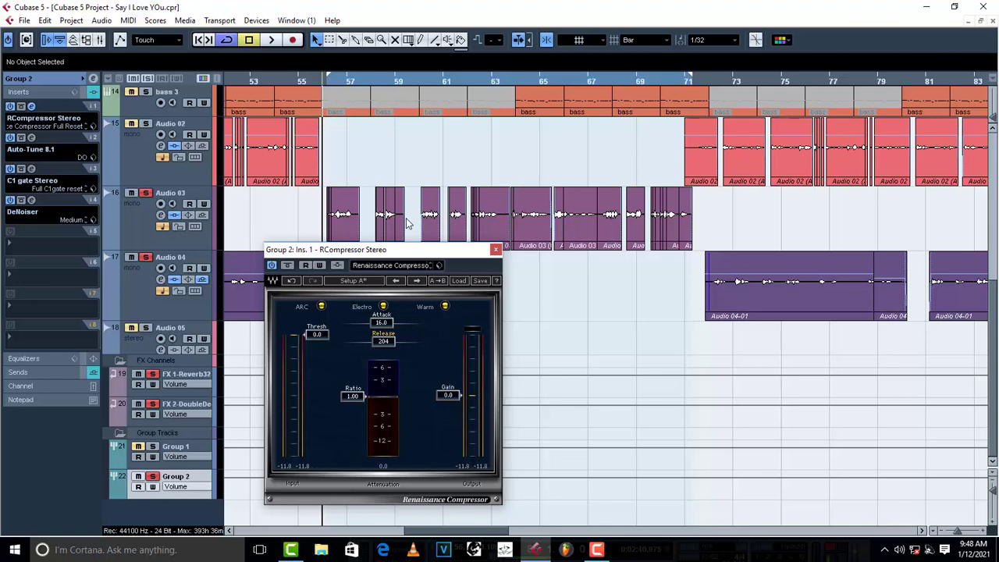
left_click_drag(449, 250, 504, 260)
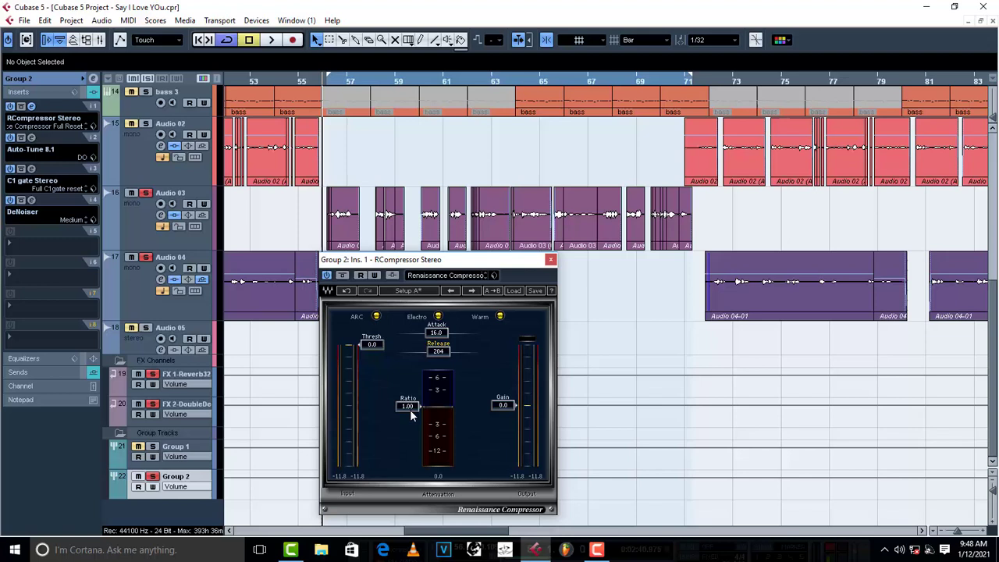
key("space")
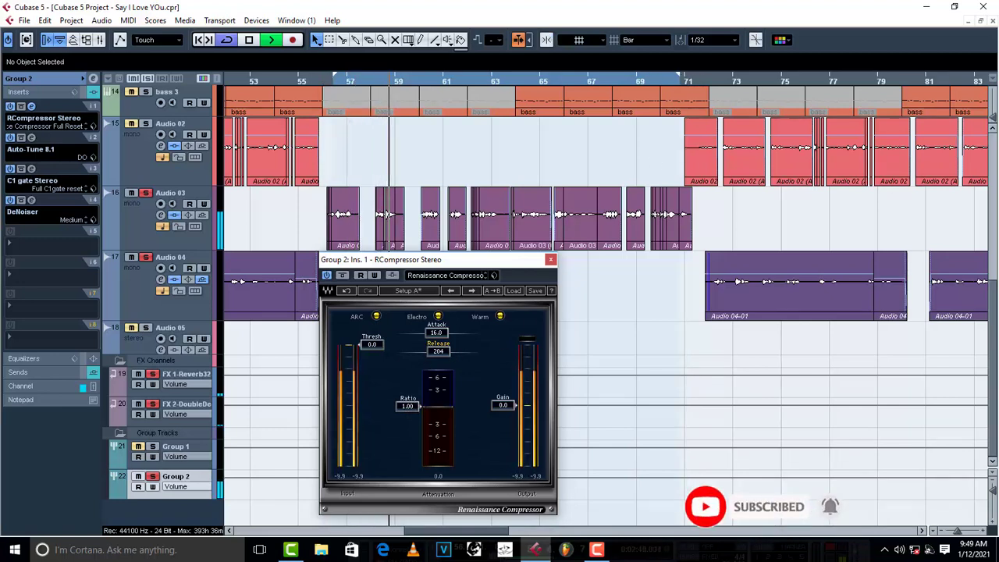
Raise the compressor ratio to 3.09 and restart playback to hear it.
left_click_drag(407, 406, 407, 424)
key("space")
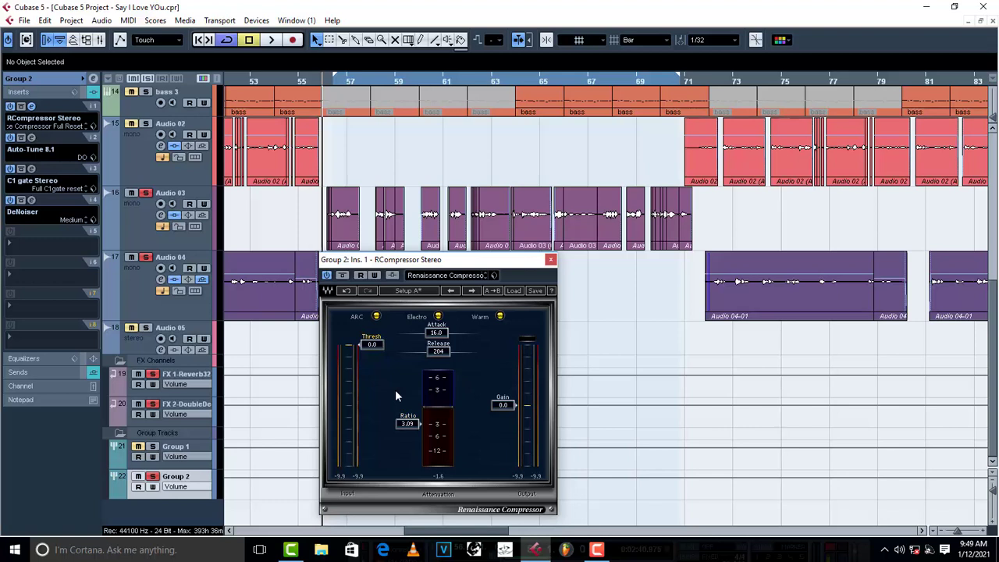
key("space")
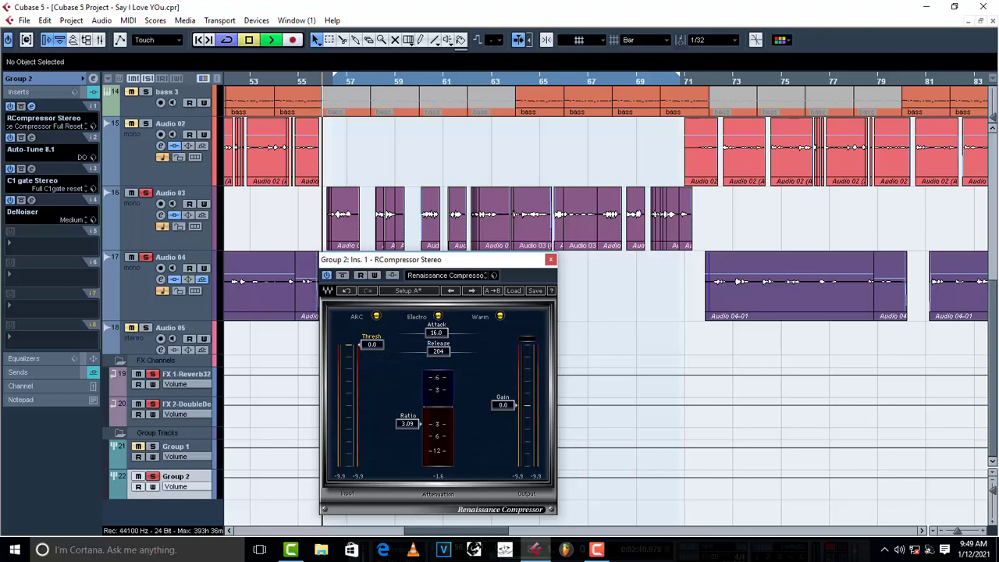
Pull the threshold down to -20.0 during playback, then stop.
left_click_drag(371, 344, 372, 375)
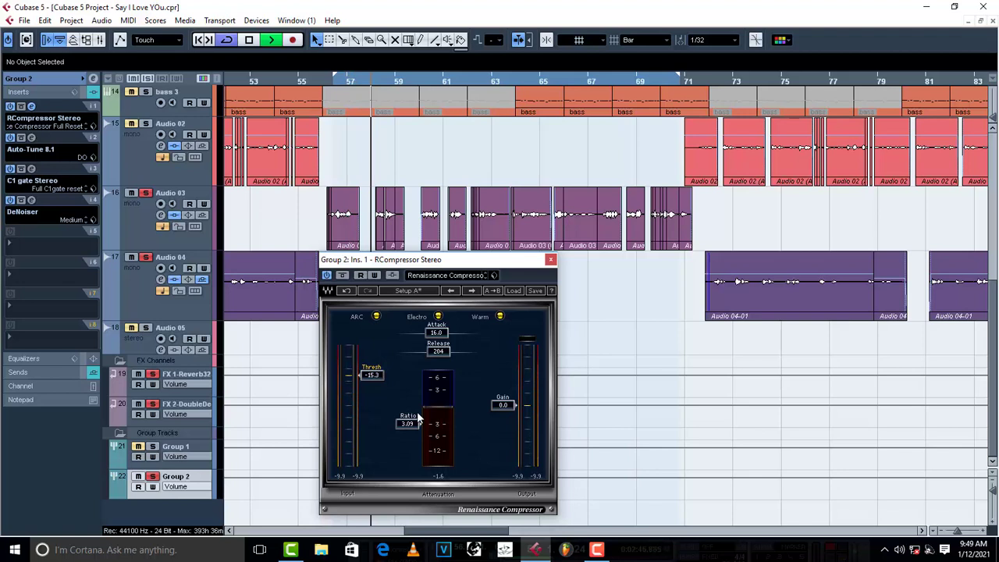
left_click_drag(371, 375, 372, 385)
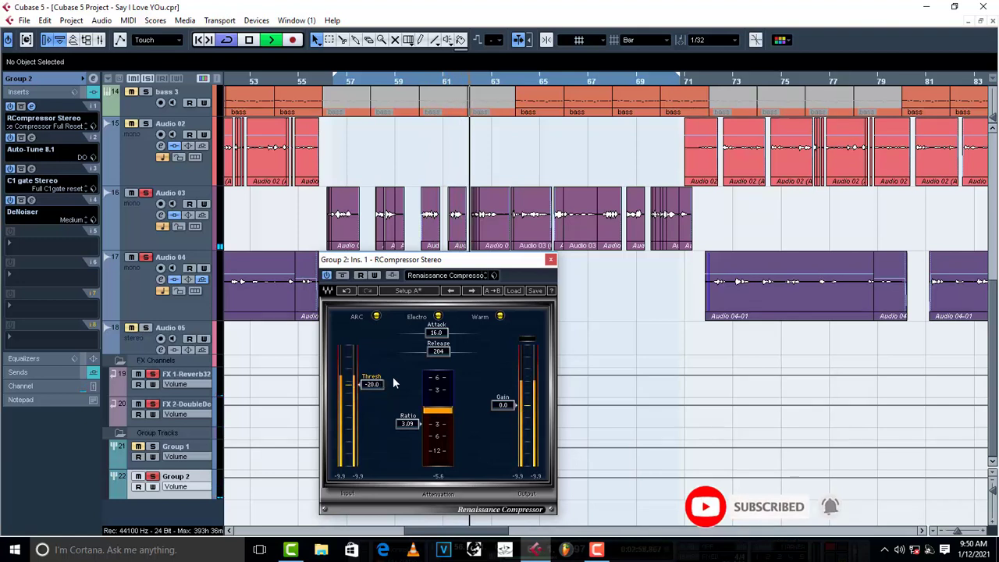
key("space")
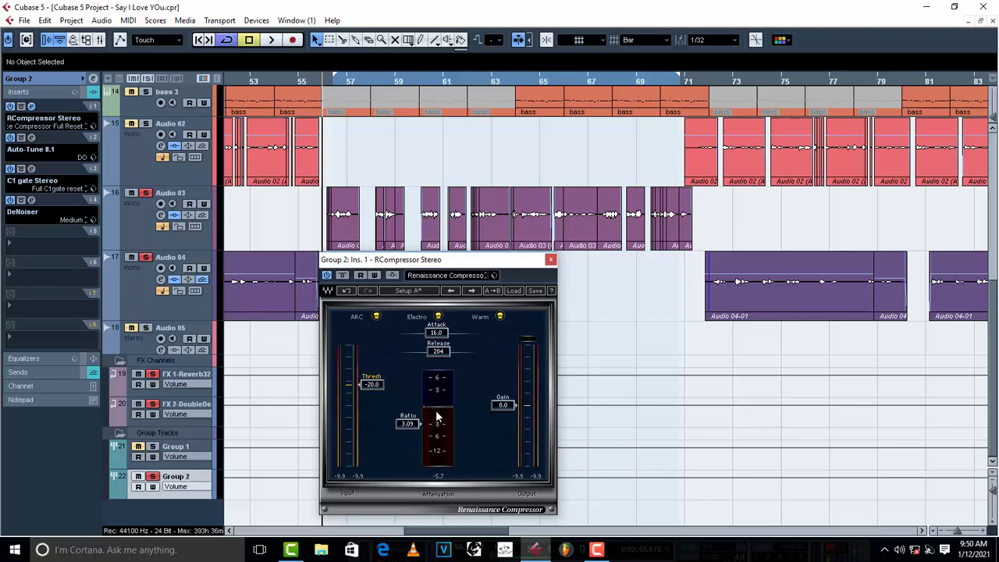
A/B the vocals with the compressor bypassed, then active, playing from bar 56.
left_click(327, 275)
key("space")
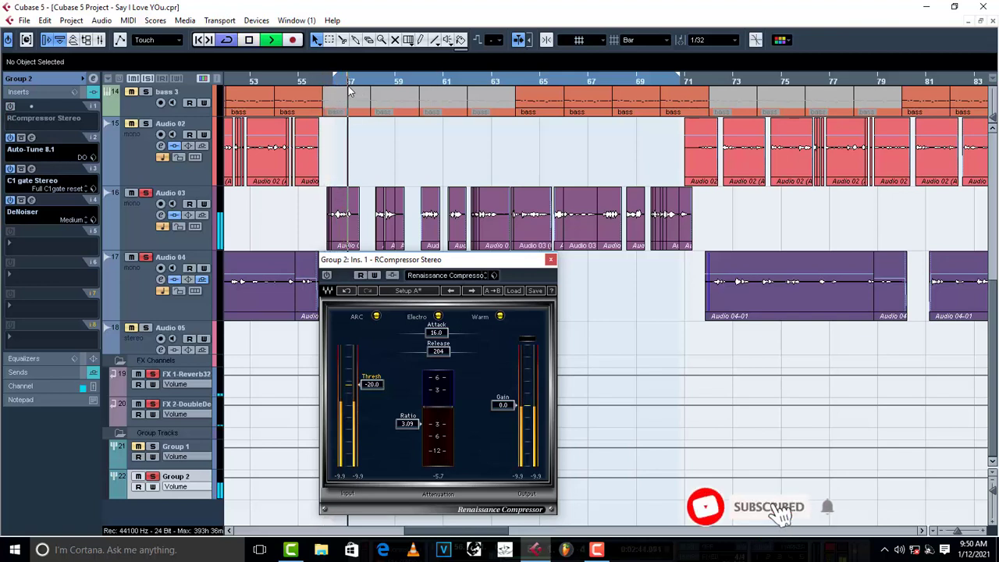
key("space")
left_click(326, 275)
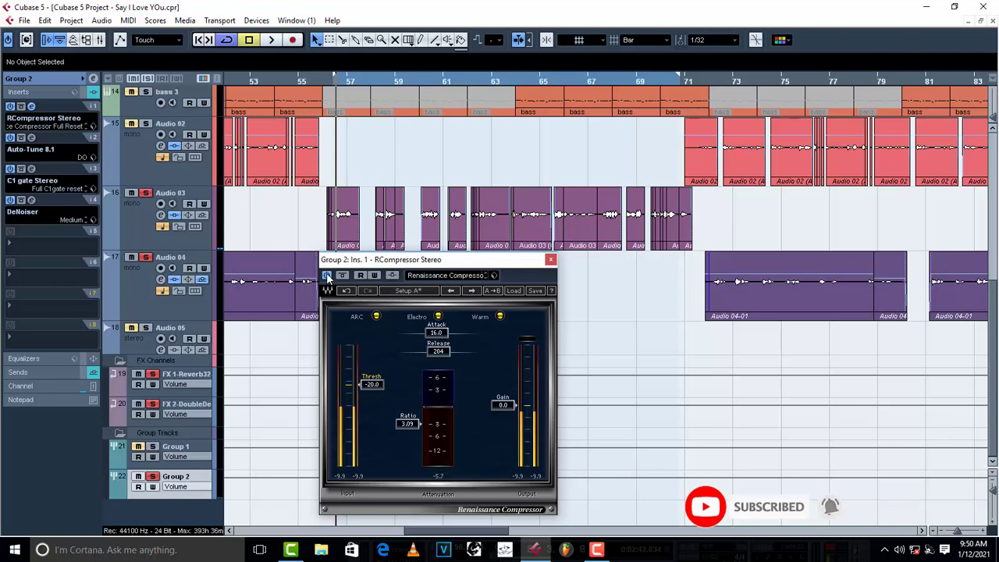
key("space")
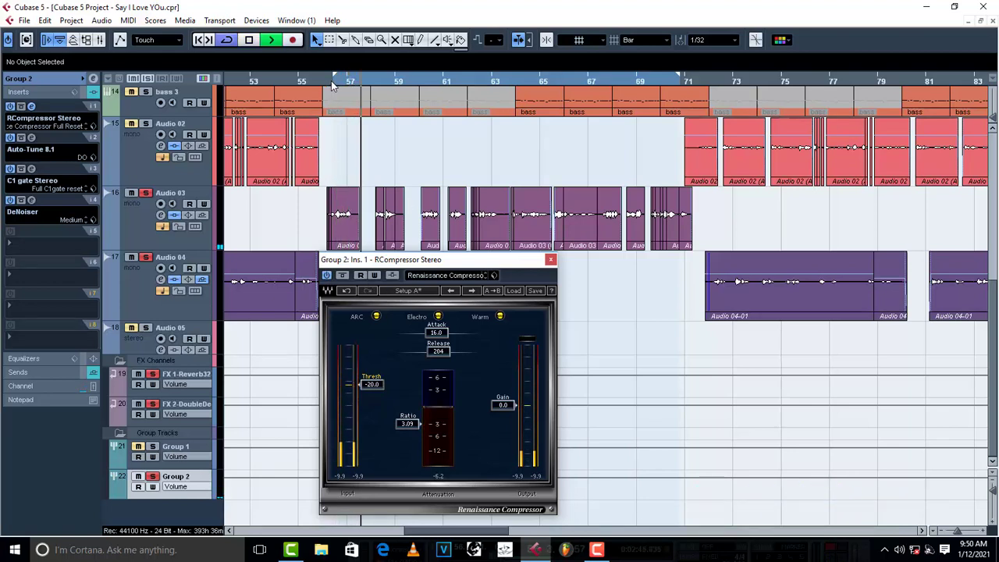
key("space")
key("space")
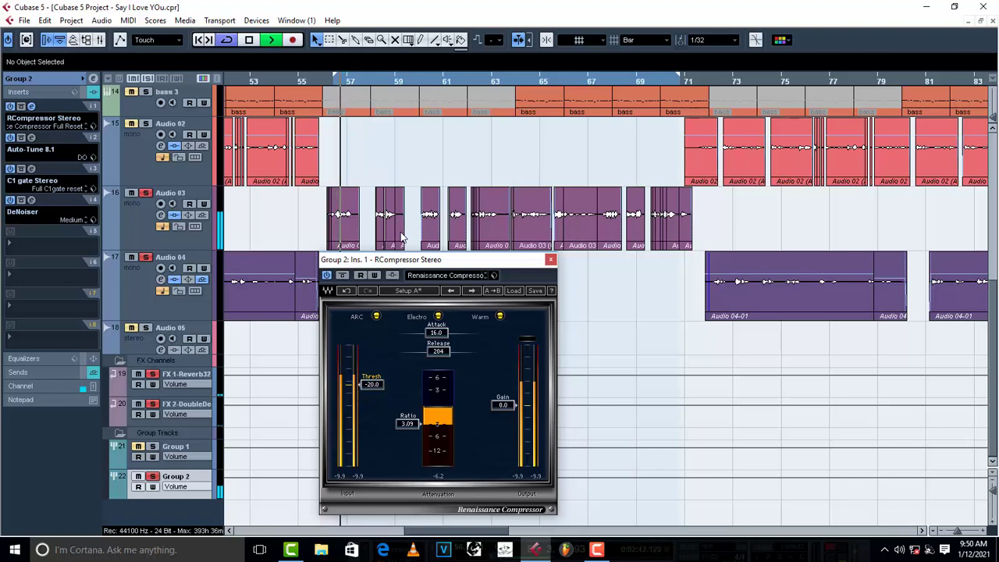
key("space")
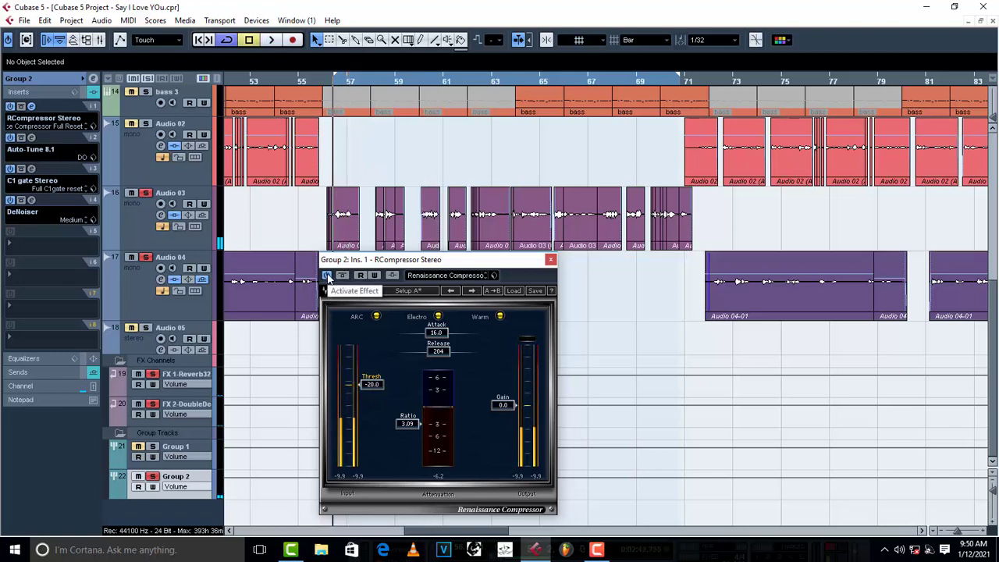
Bypass again, zoom into bars 56–60 with enlarged waveforms, then re-enable the compressor and play.
left_click(327, 276)
key("space")
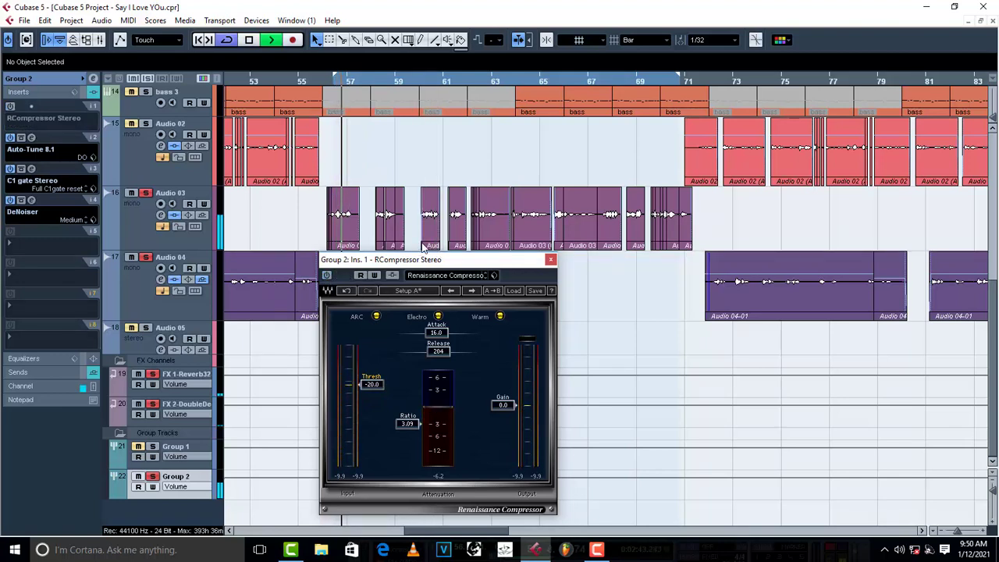
key("space")
scroll(338, 211, "up", 5)
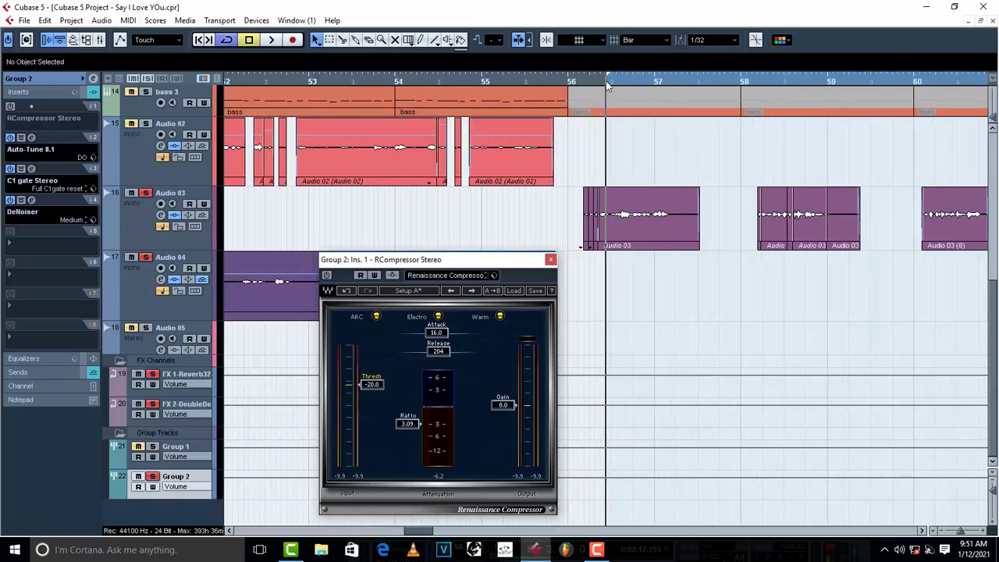
scroll(993, 490, "down", 1)
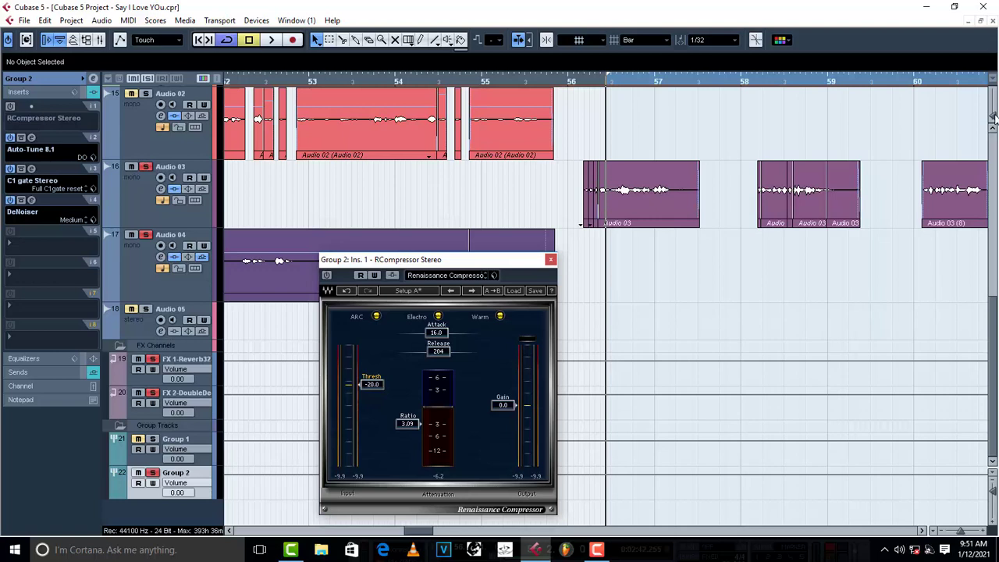
left_click_drag(993, 125, 994, 115)
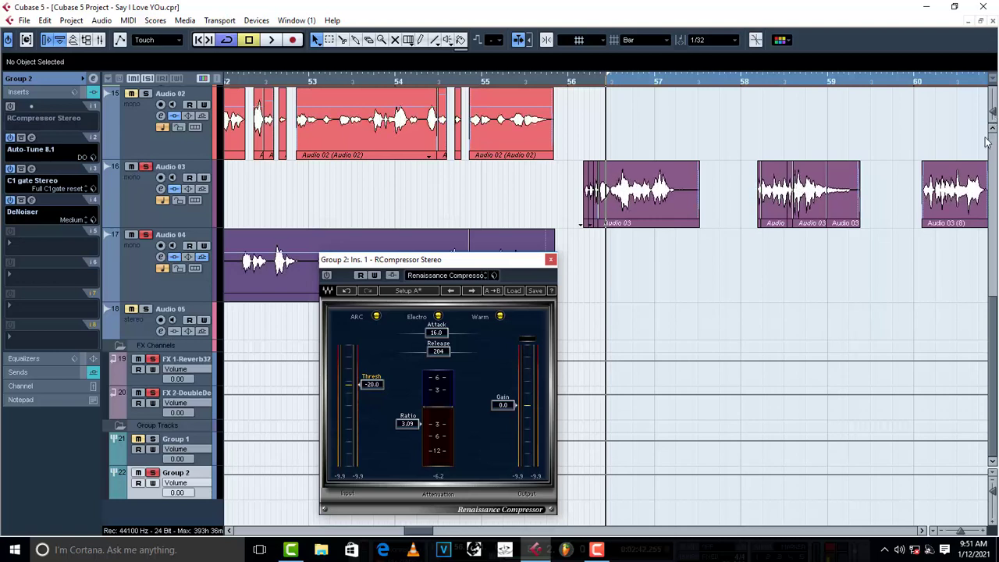
key("space")
key("space")
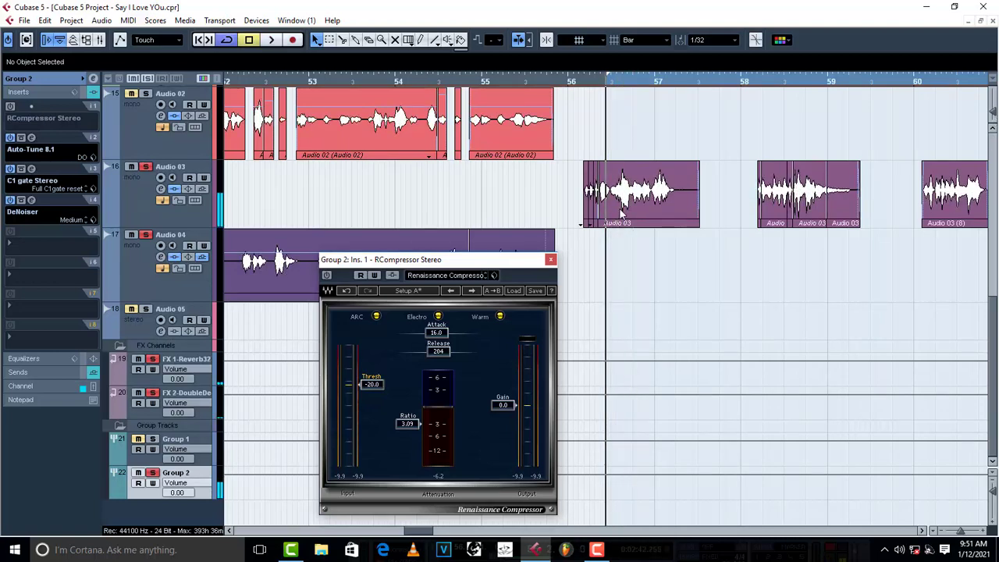
key("space")
key("space")
left_click(326, 276)
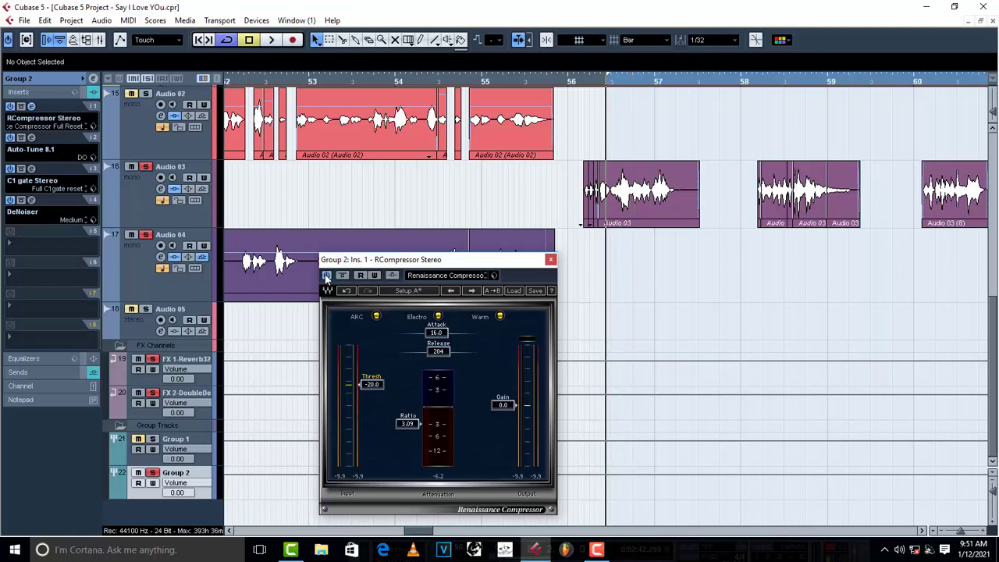
key("space")
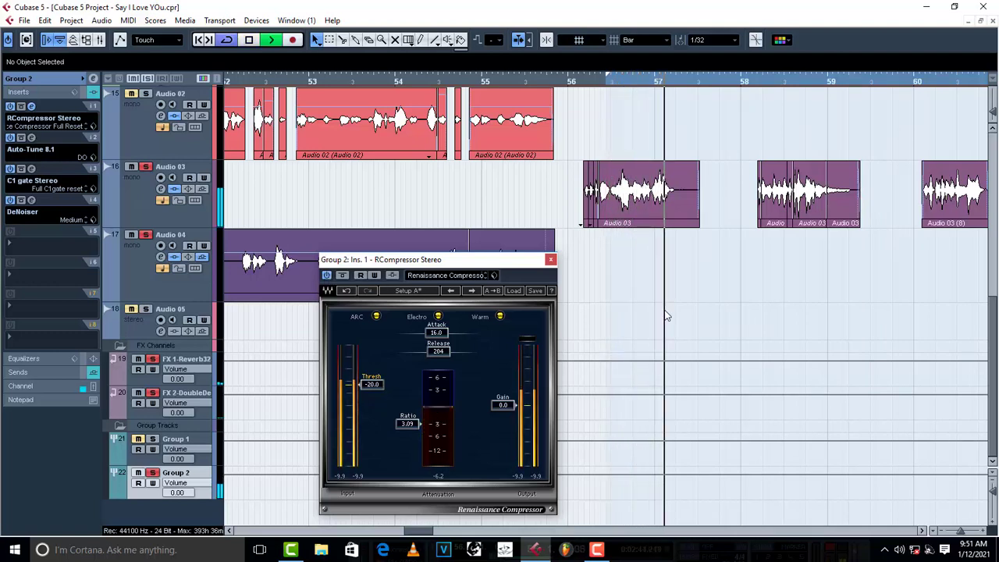
Raise the release to 5000 and audition the vocal from a slightly earlier position.
key("space")
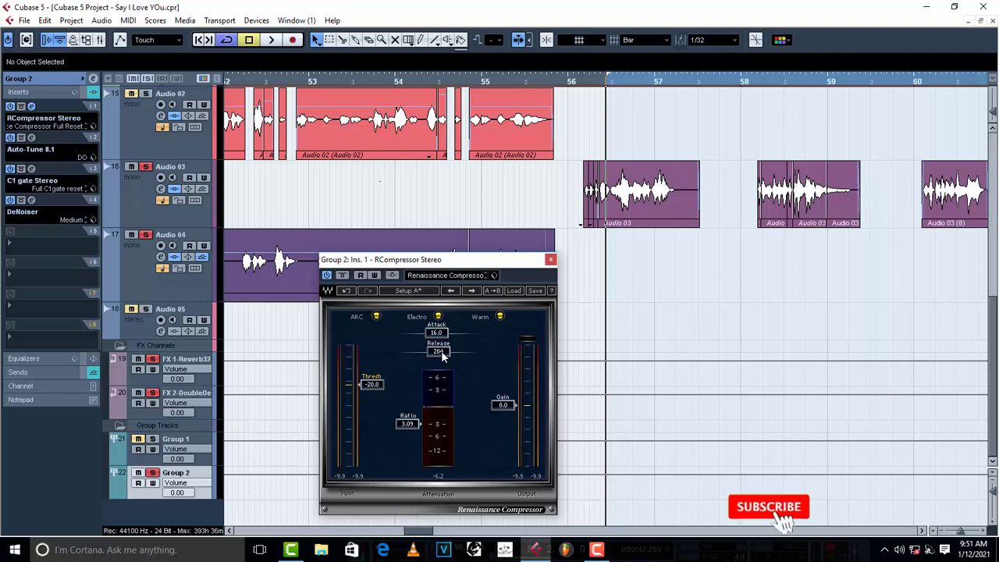
left_click_drag(443, 355, 473, 355)
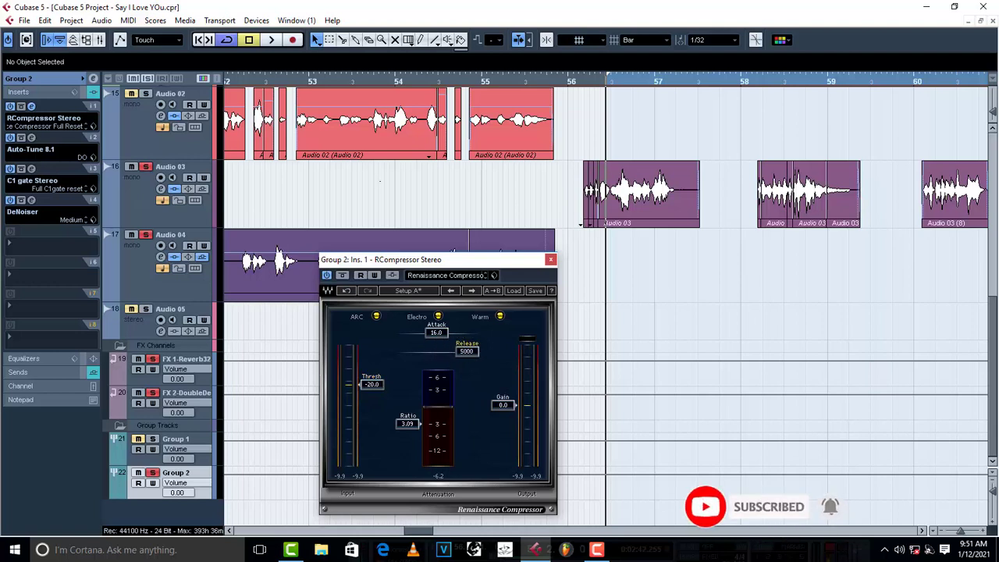
key("space")
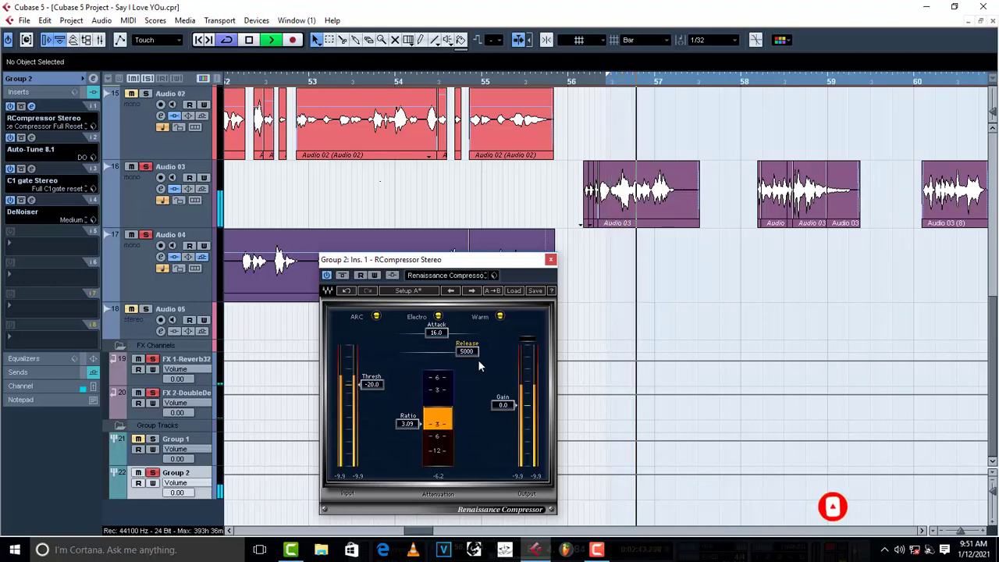
key("space")
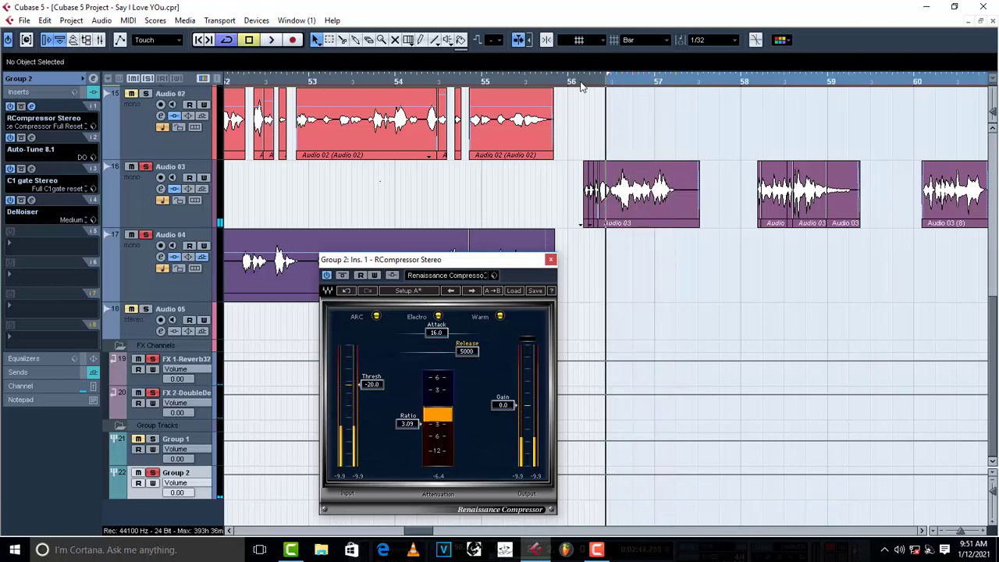
left_click(582, 84)
key("space")
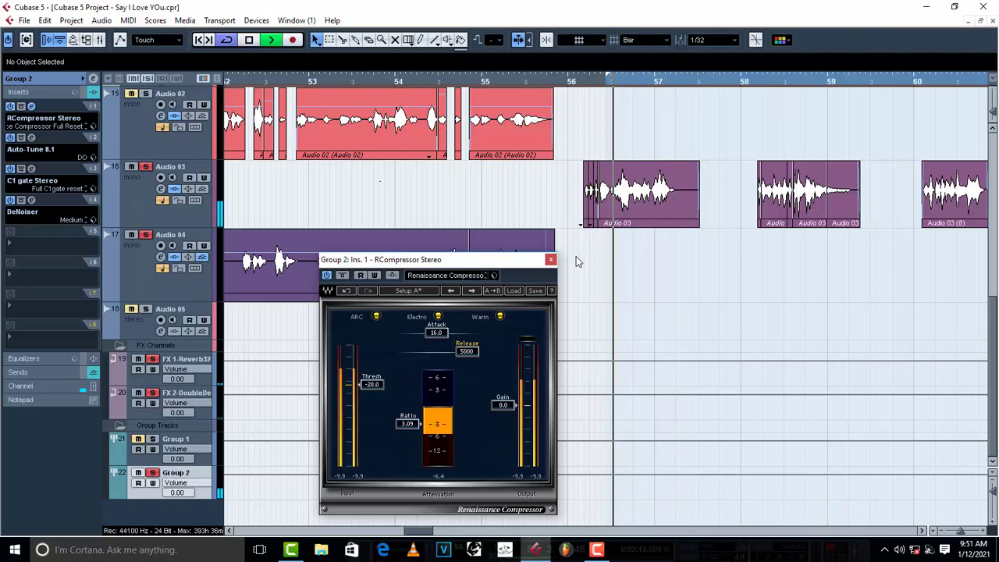
key("space")
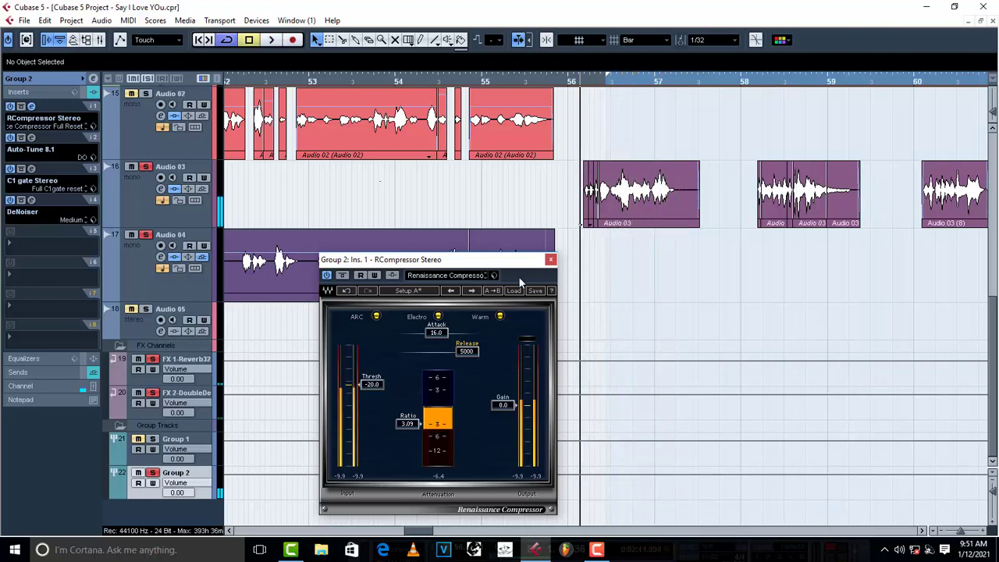
Cut the release drastically to audition, then sweep it up to 5000 and down to 5.00.
left_click_drag(468, 350, 405, 351)
key("space")
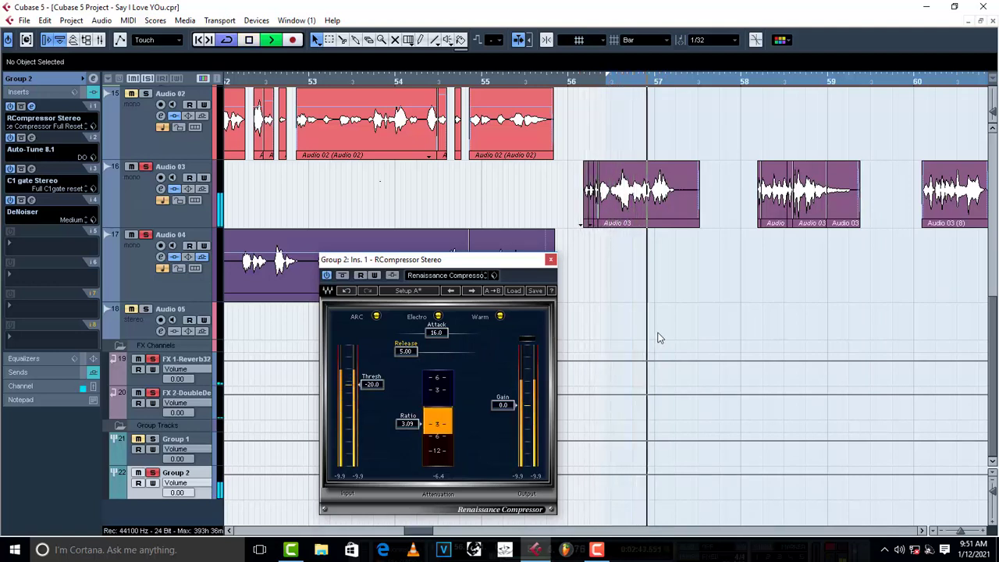
key("space")
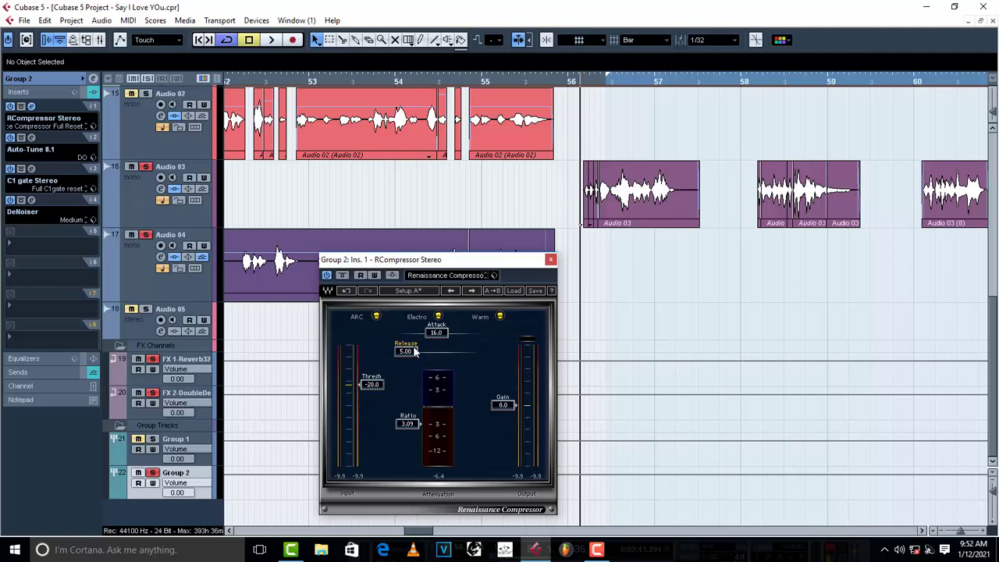
left_click_drag(415, 351, 467, 351)
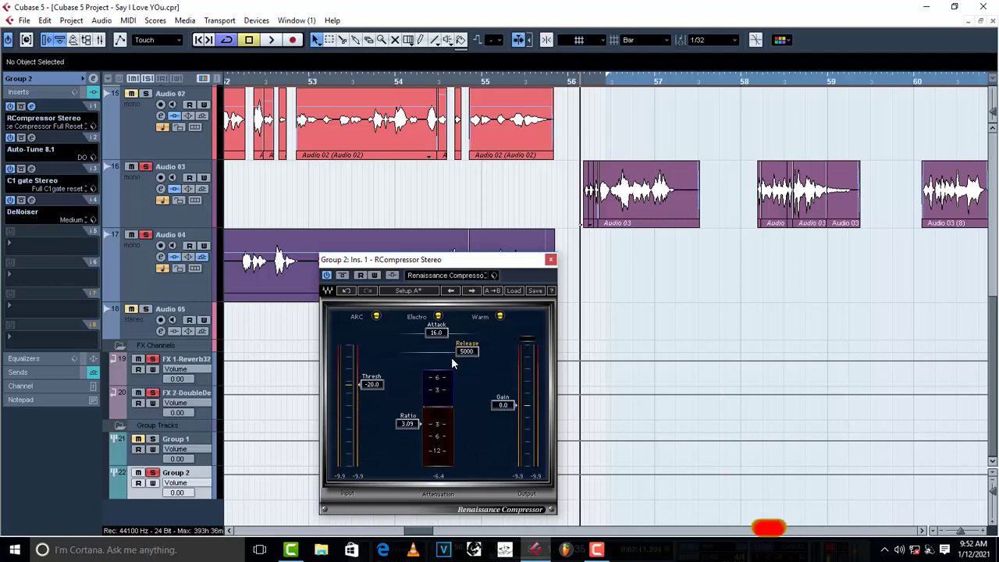
left_click_drag(451, 357, 409, 353)
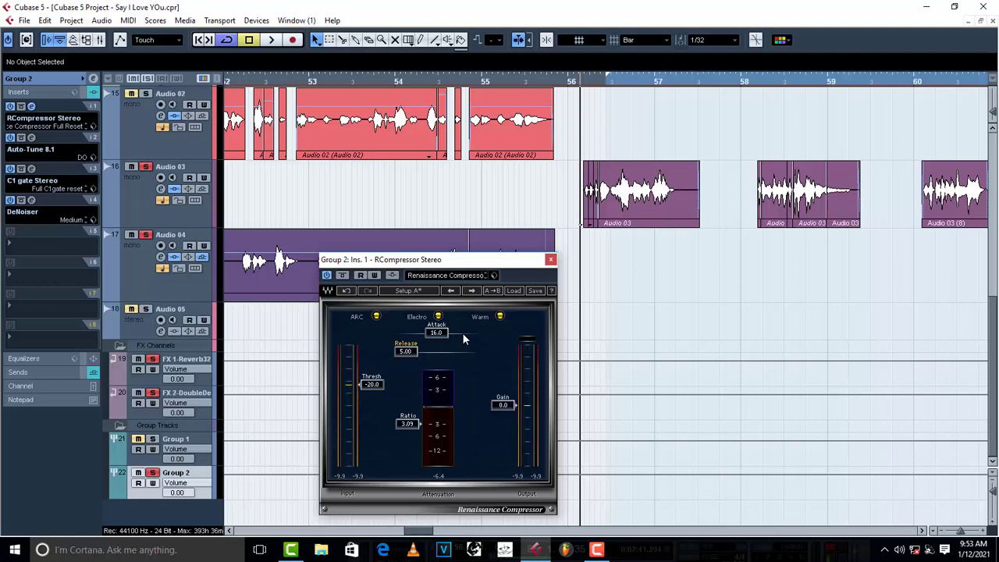
Play the vocal twice to hear the current attack setting.
key("space")
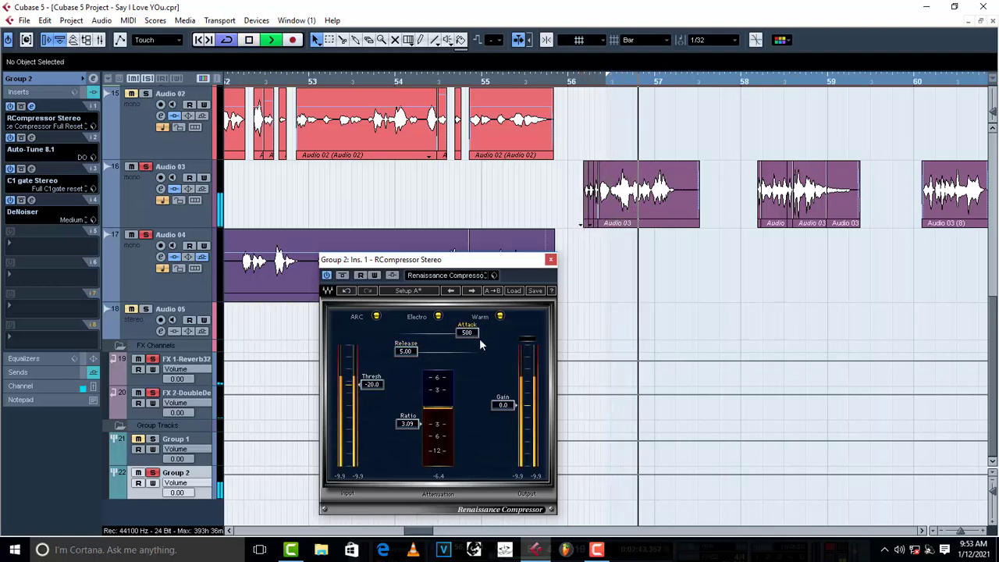
key("space")
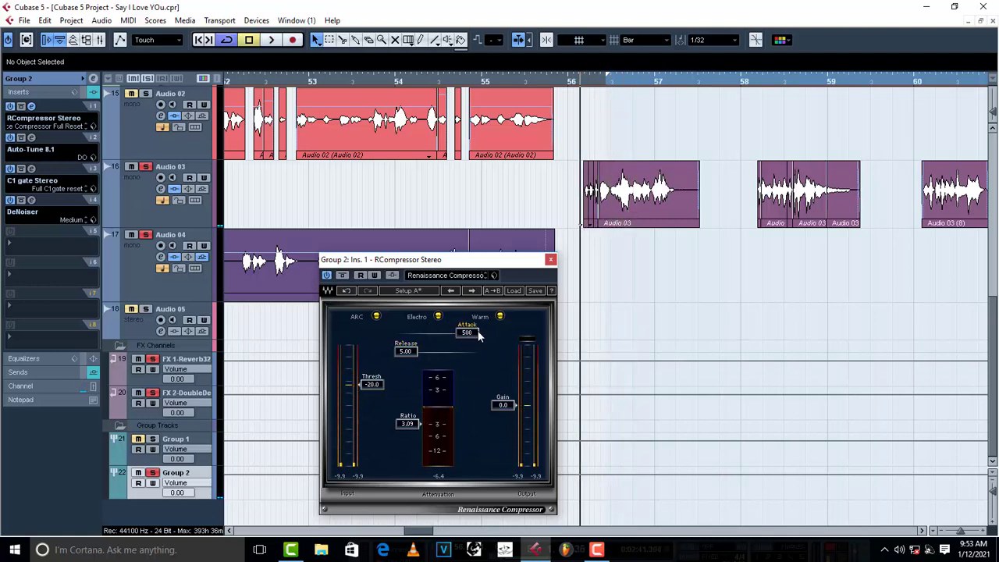
key("space")
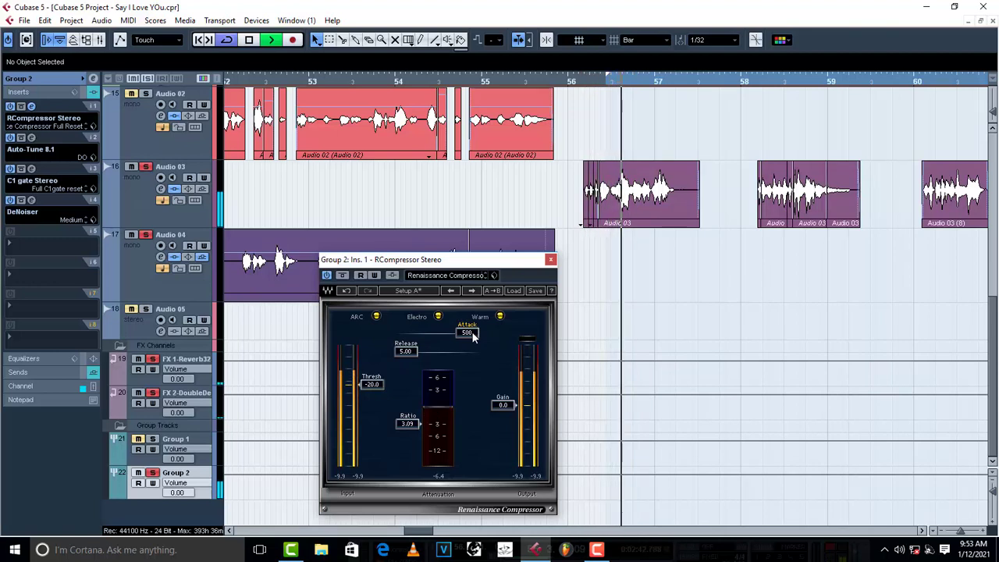
key("space")
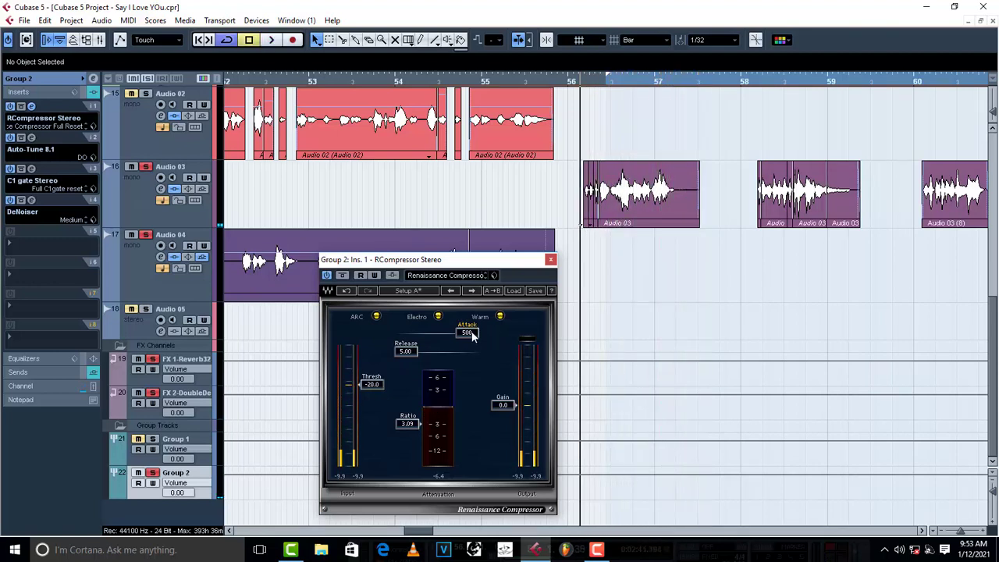
Set the attack to 0.50 and play the vocal to hear the faster attack.
left_click(463, 334)
type("0.5")
key("Return")
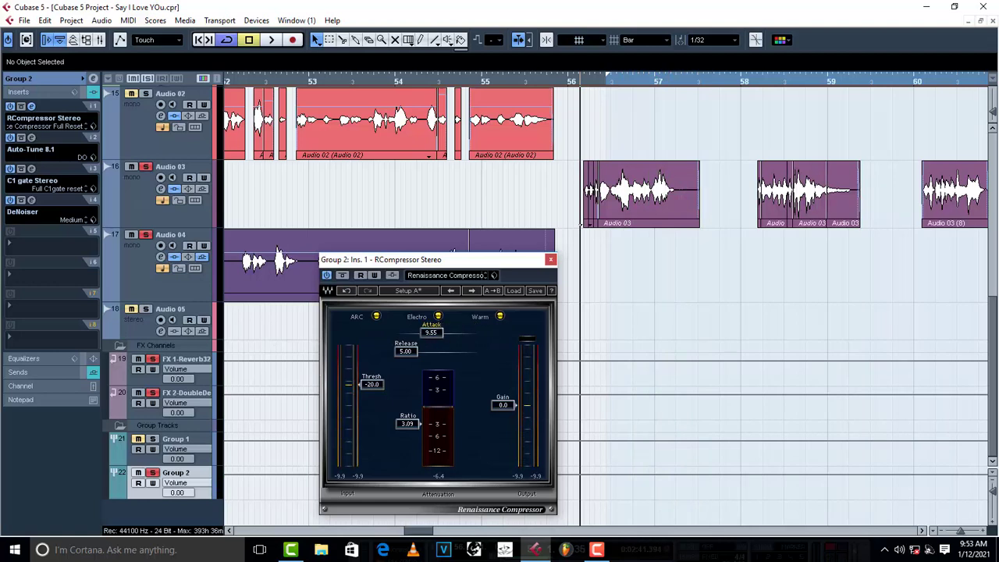
key("space")
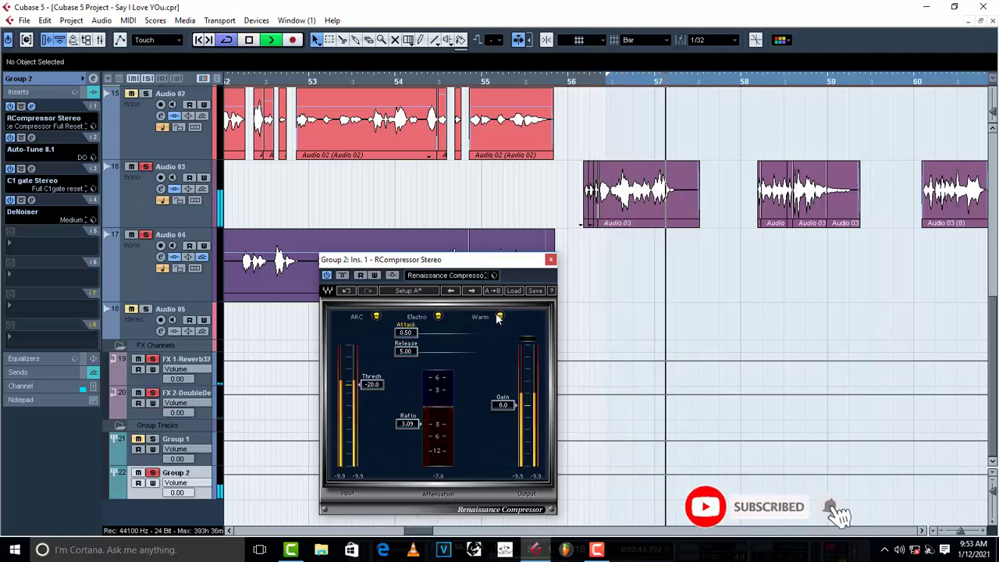
key("space")
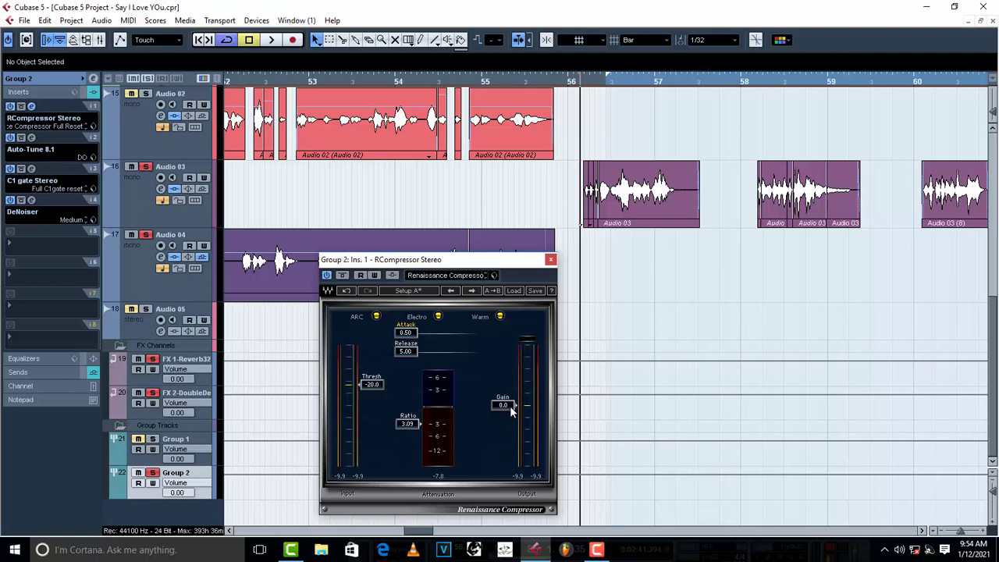
Close the Renaissance editor and load the stock Compressor into insert 1, discarding old settings.
left_click(551, 259)
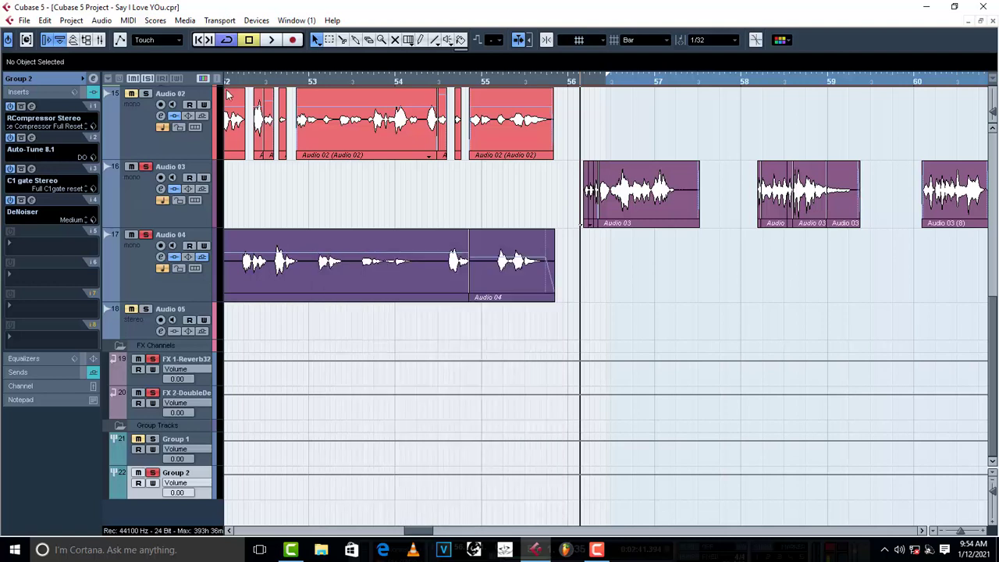
left_click(31, 121)
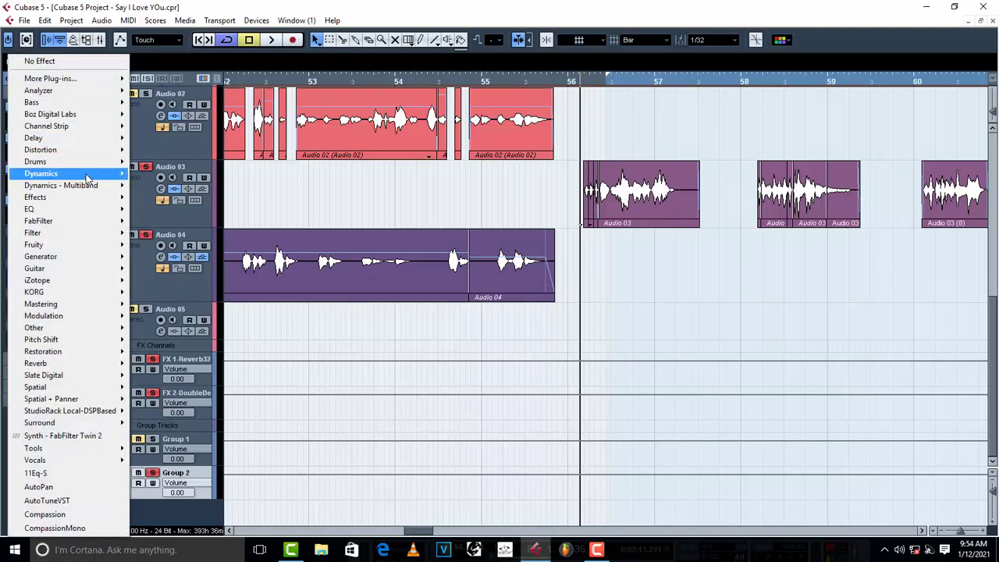
mouse_move(86, 179)
left_click(213, 258)
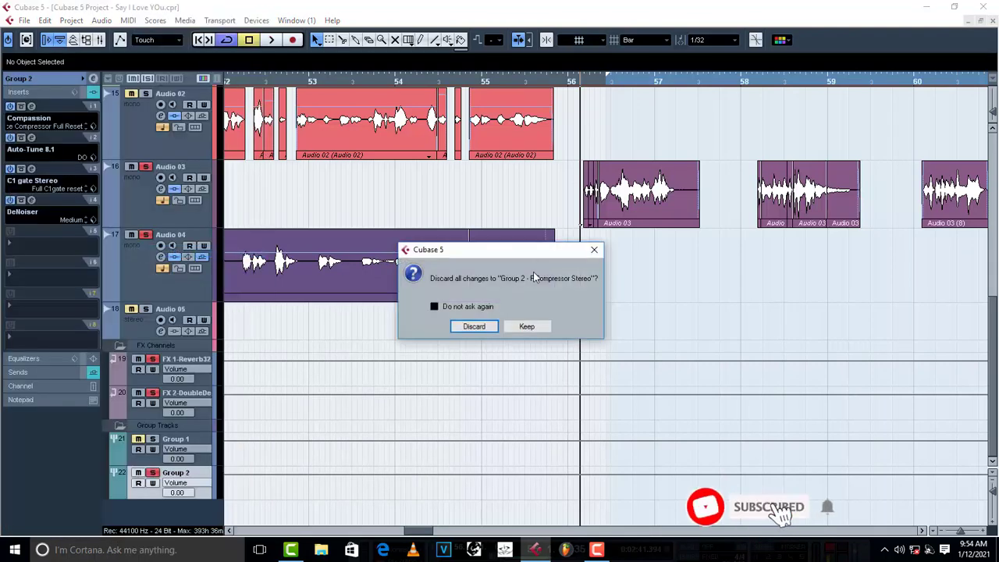
left_click(480, 328)
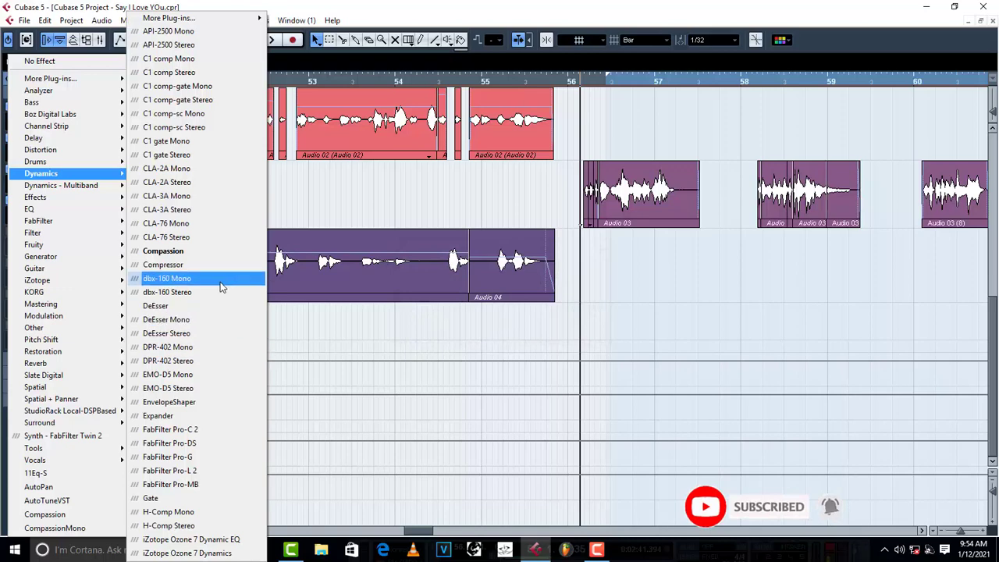
left_click(217, 265)
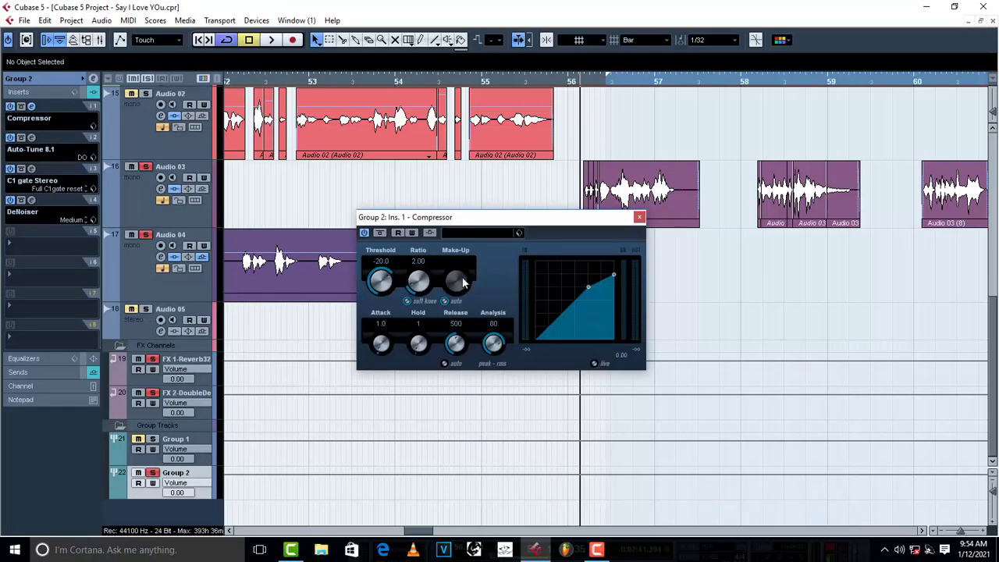
Turn off auto make-up; set Ratio 3.99, Attack 28.0, Hold 0, Release 1000, Analysis 54, Make-Up 3.4.
left_click(446, 300)
left_click_drag(417, 268, 378, 284)
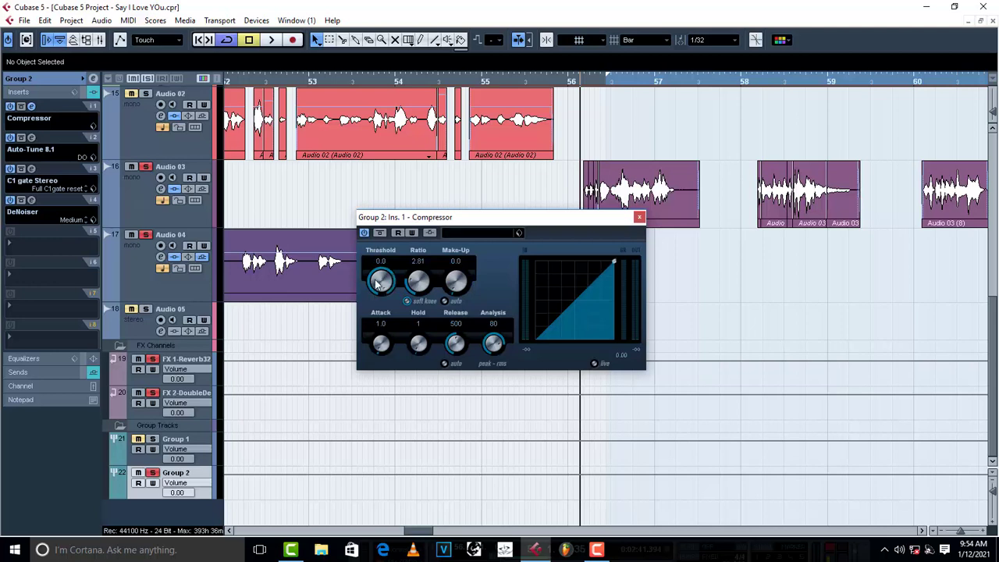
left_click_drag(381, 346, 380, 336)
left_click_drag(456, 353, 466, 306)
left_click_drag(493, 343, 507, 392)
left_click_drag(462, 349, 465, 316)
left_click_drag(420, 285, 463, 267)
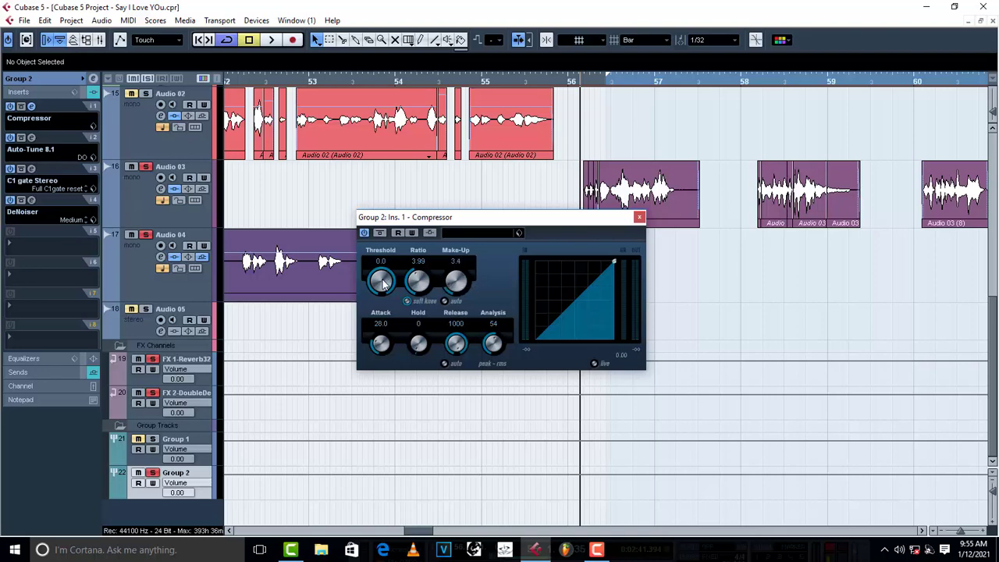
Load C1 comp-sc Stereo into insert 1, raise attack and ratio, and lower threshold to about -22.
left_click(640, 218)
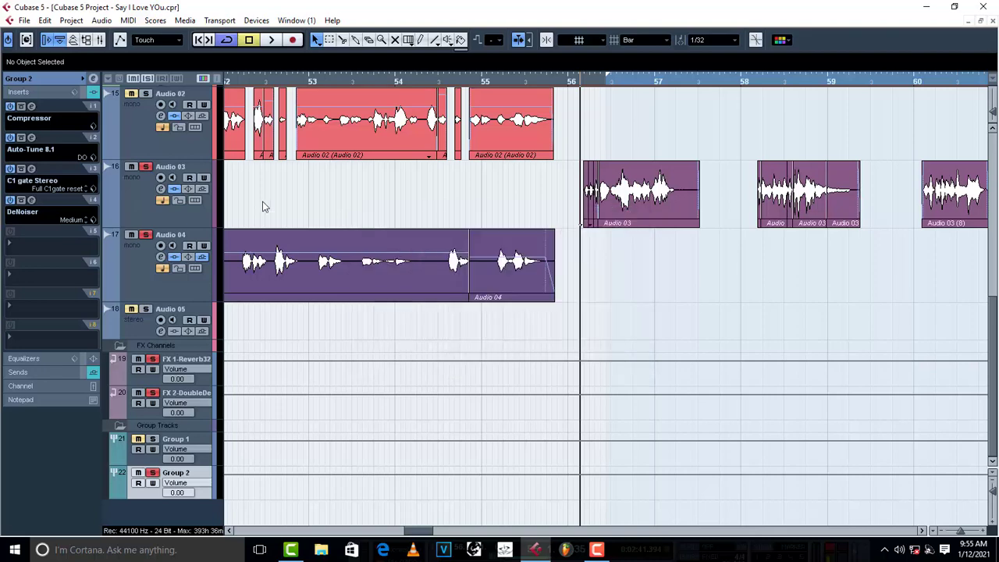
left_click(30, 121)
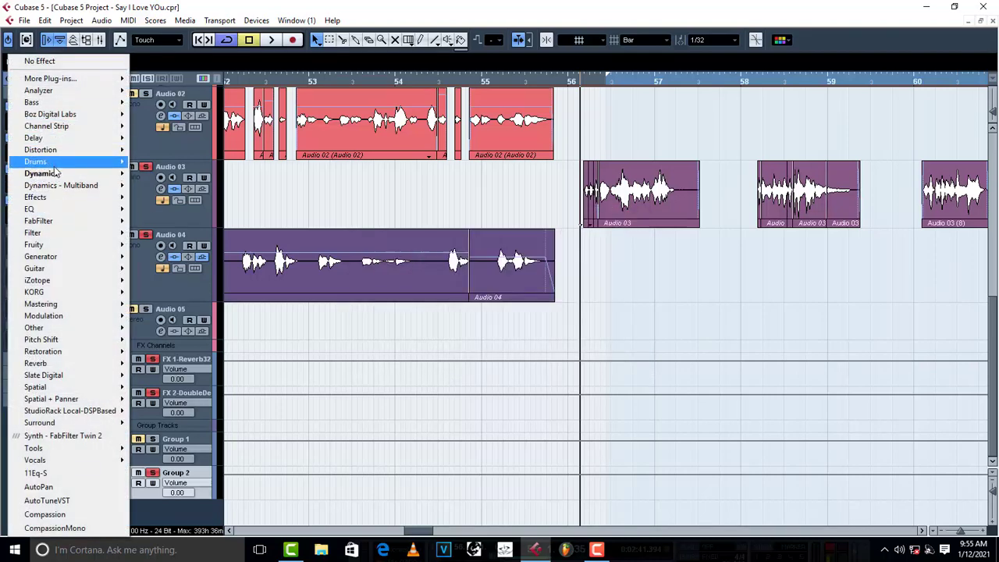
mouse_move(43, 173)
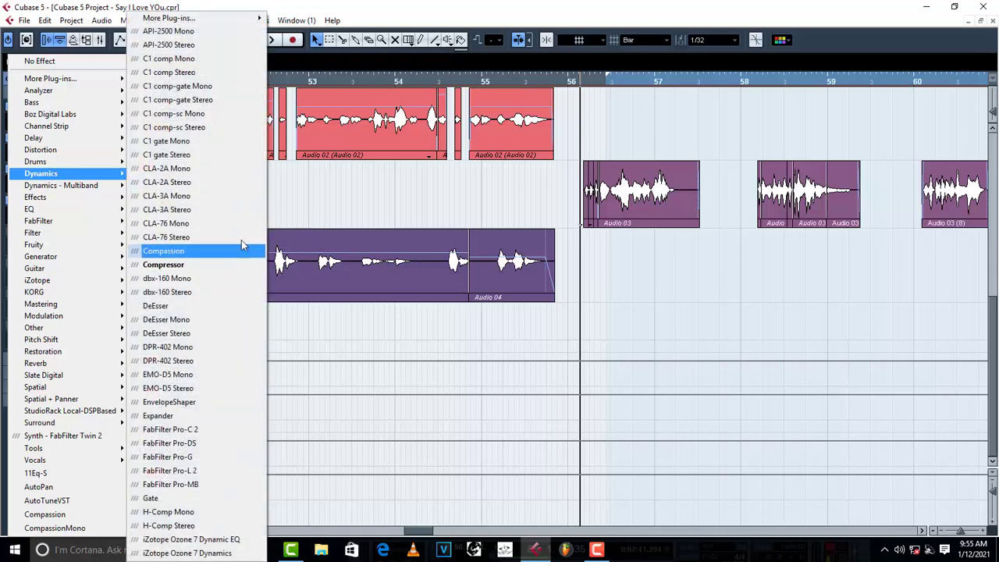
mouse_move(245, 22)
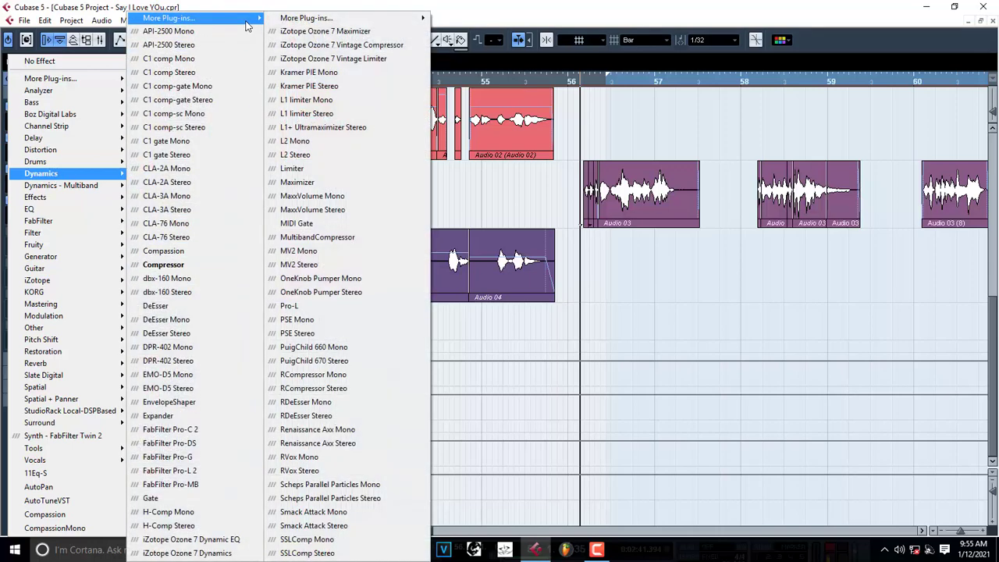
left_click(173, 127)
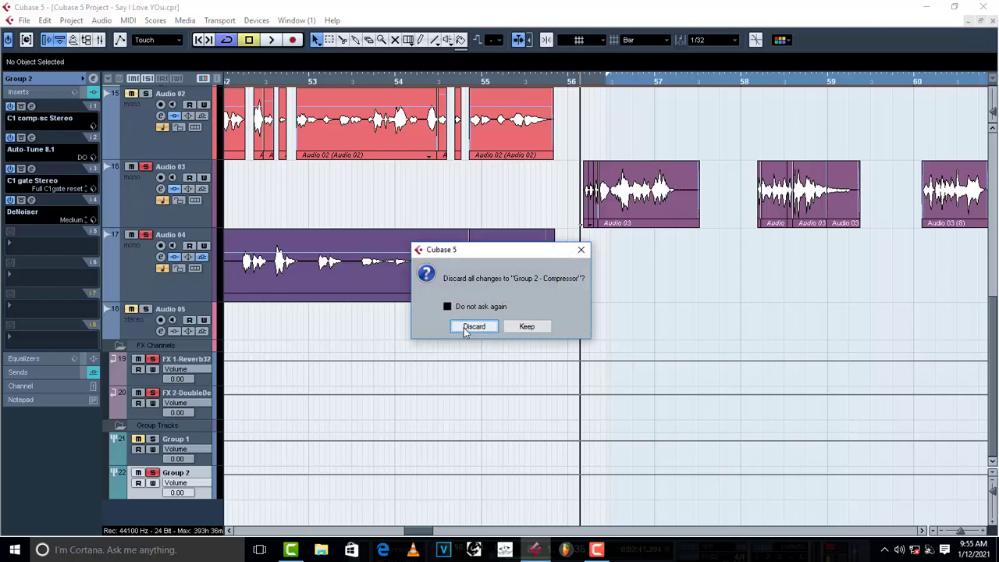
left_click(468, 328)
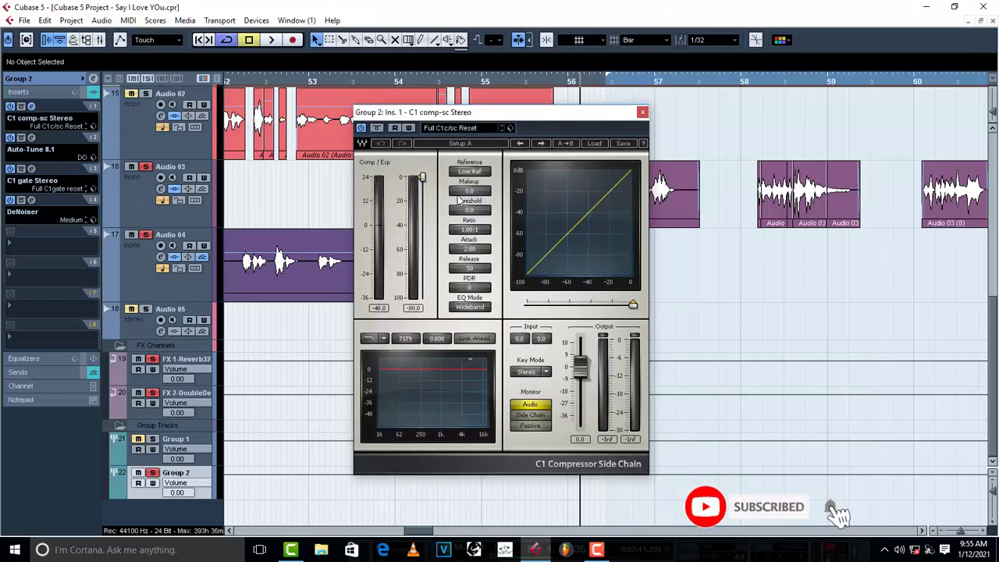
mouse_move(469, 249)
left_mouse_down()
mouse_move(471, 216)
mouse_move(474, 234)
left_mouse_up()
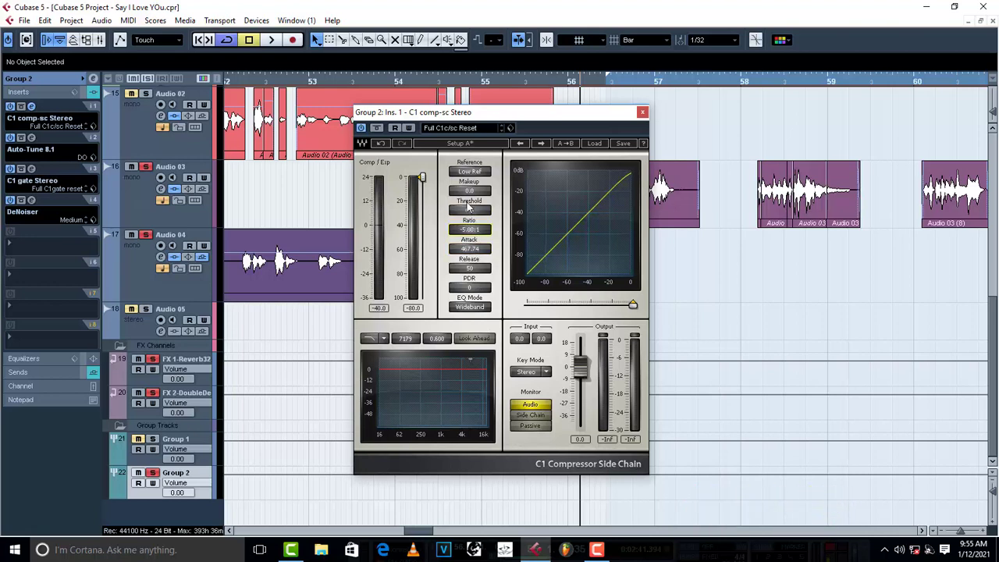
mouse_move(470, 210)
left_mouse_down()
mouse_move(469, 234)
mouse_move(469, 222)
left_mouse_up()
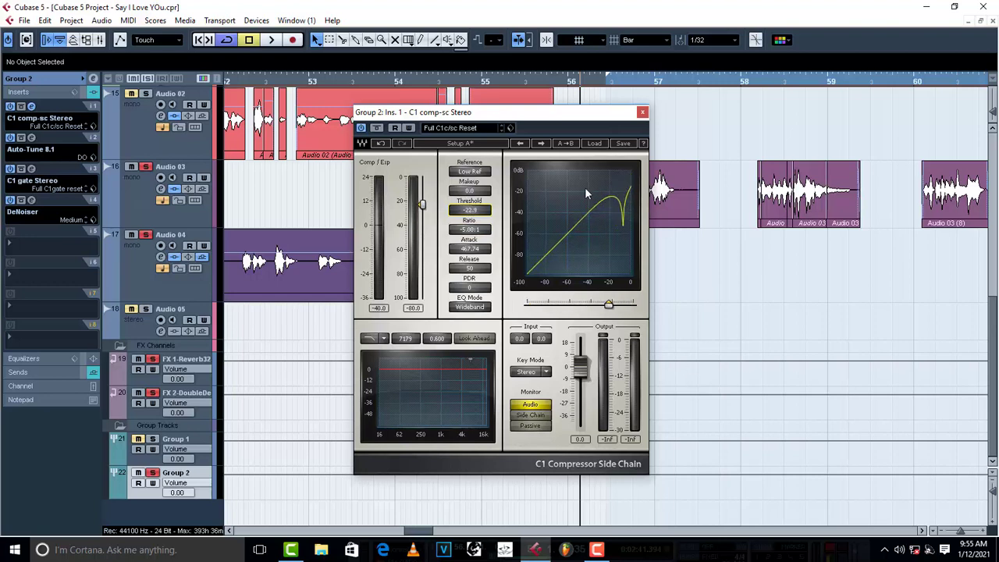
left_click(643, 111)
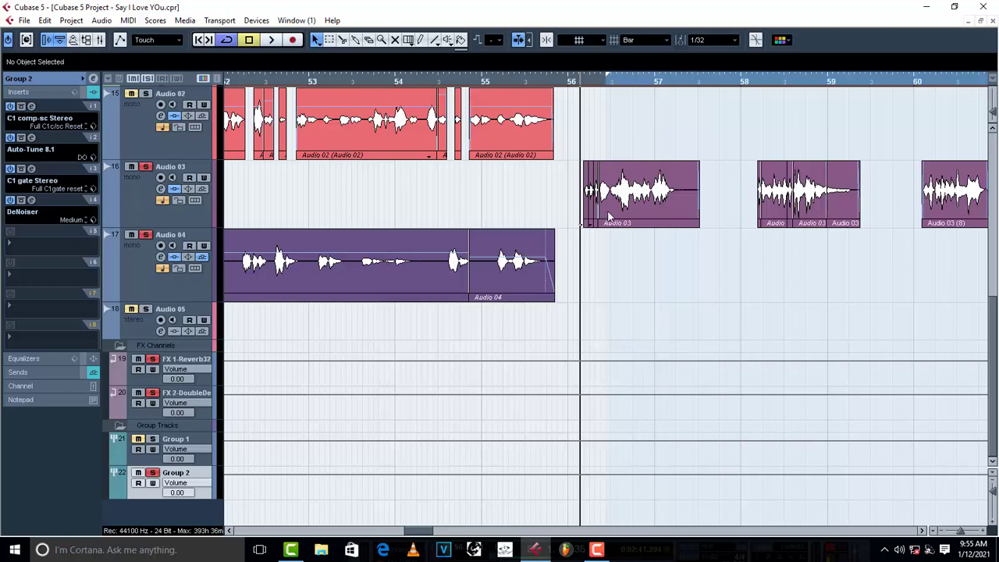